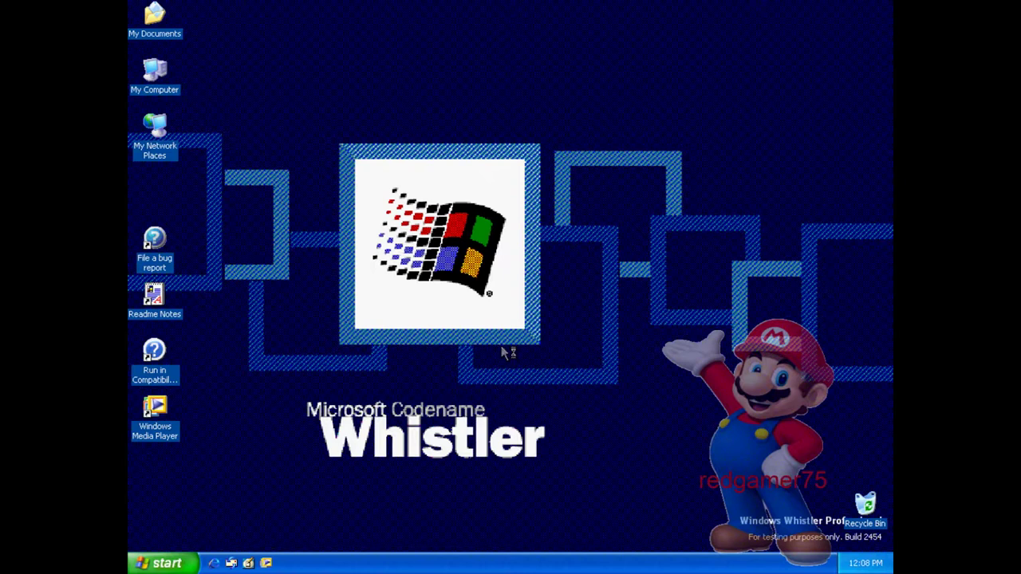
Open the WB2PFRE_EN (E:) disc from My Computer and launch its SETUP program.
left_click(158, 70)
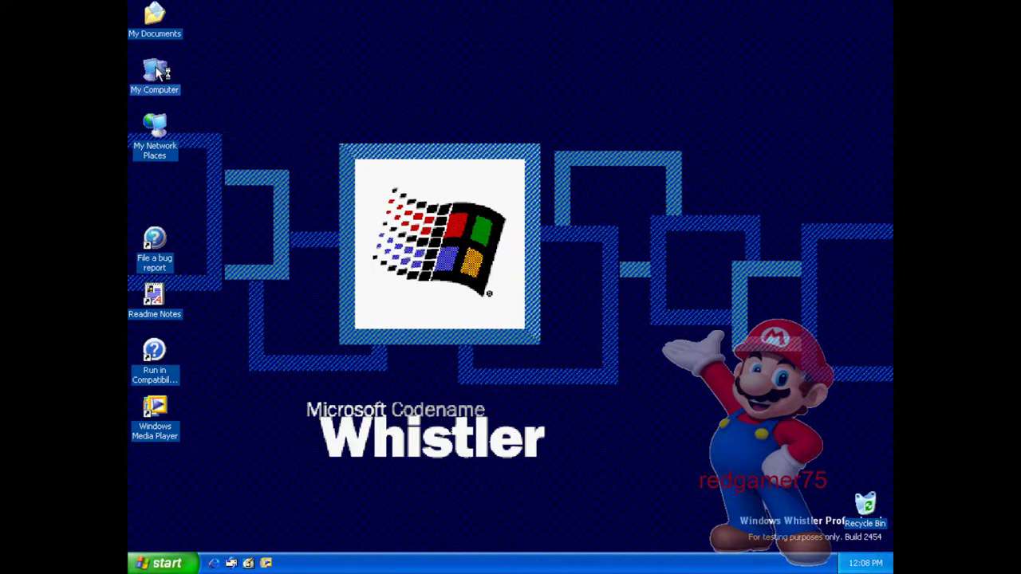
double_click(158, 71)
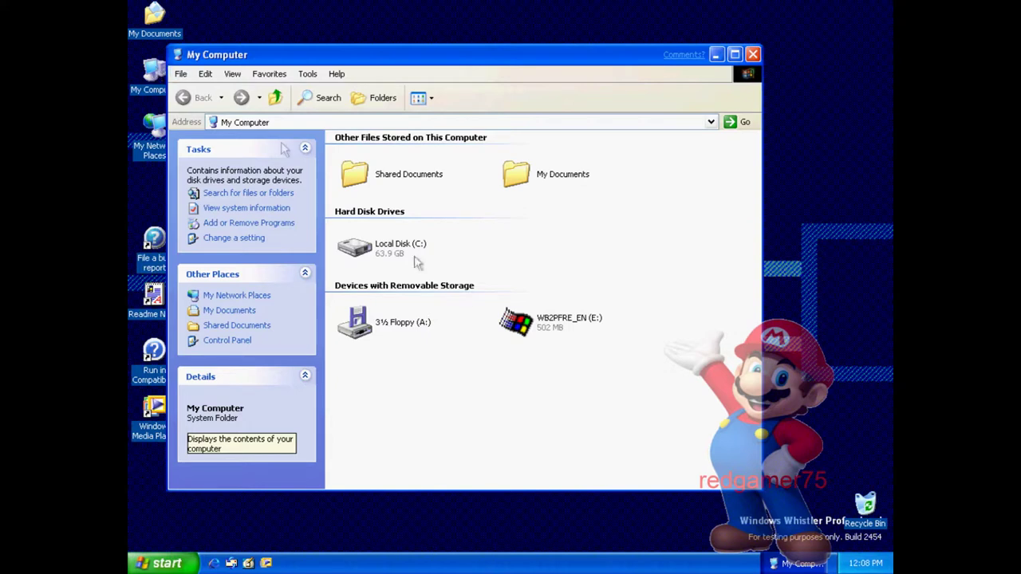
right_click(510, 326)
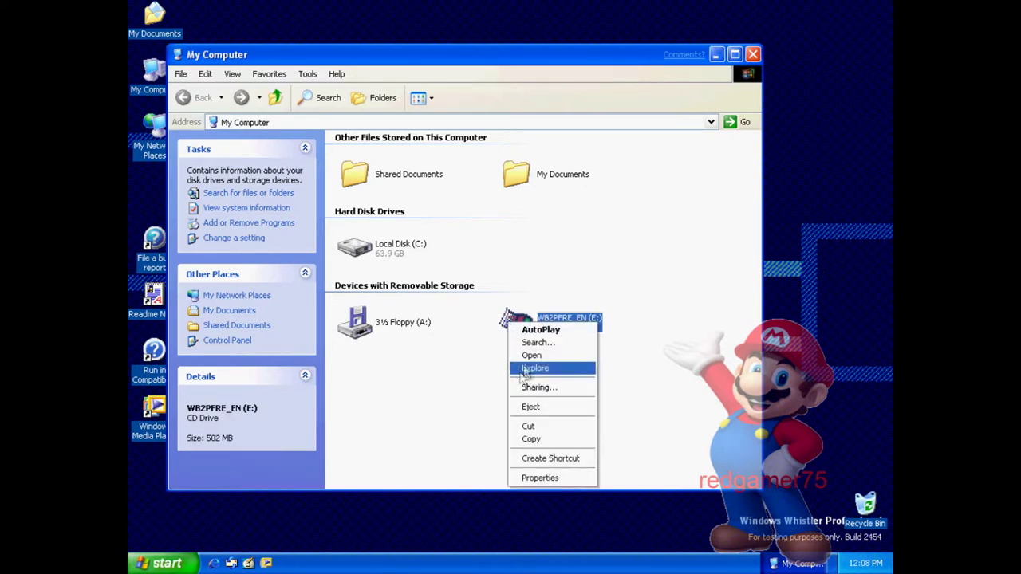
left_click(526, 358)
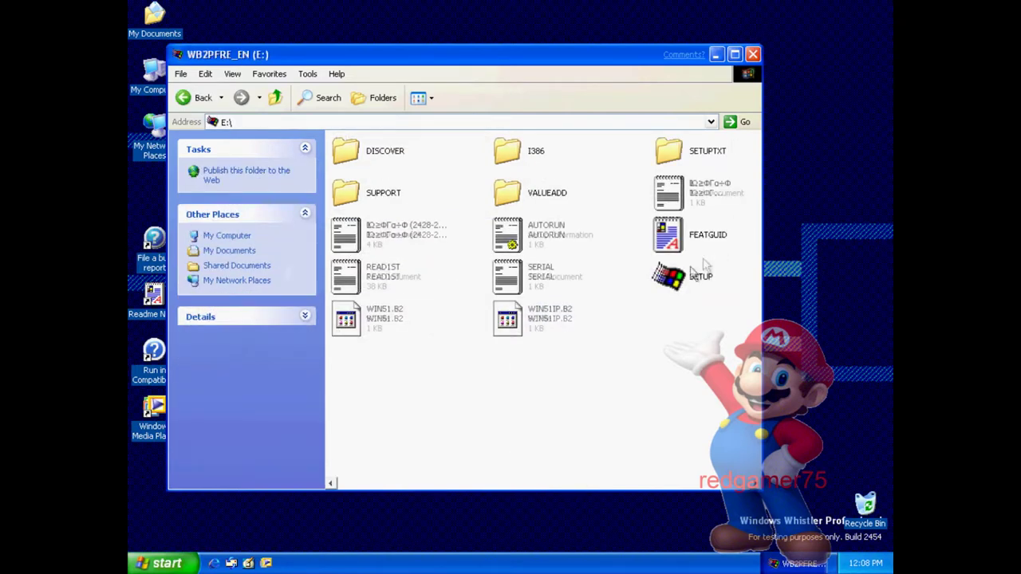
mouse_move(677, 277)
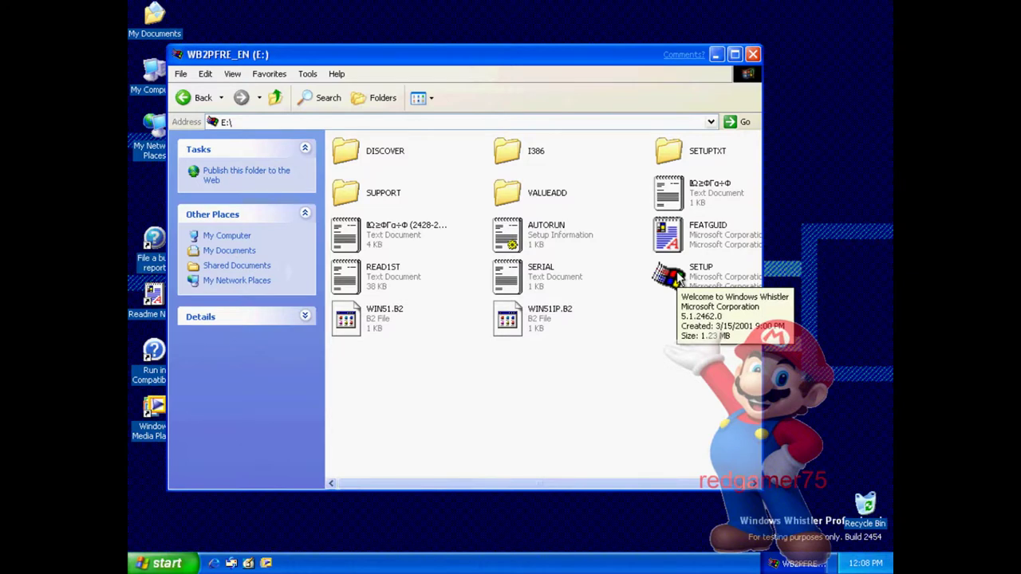
double_click(678, 277)
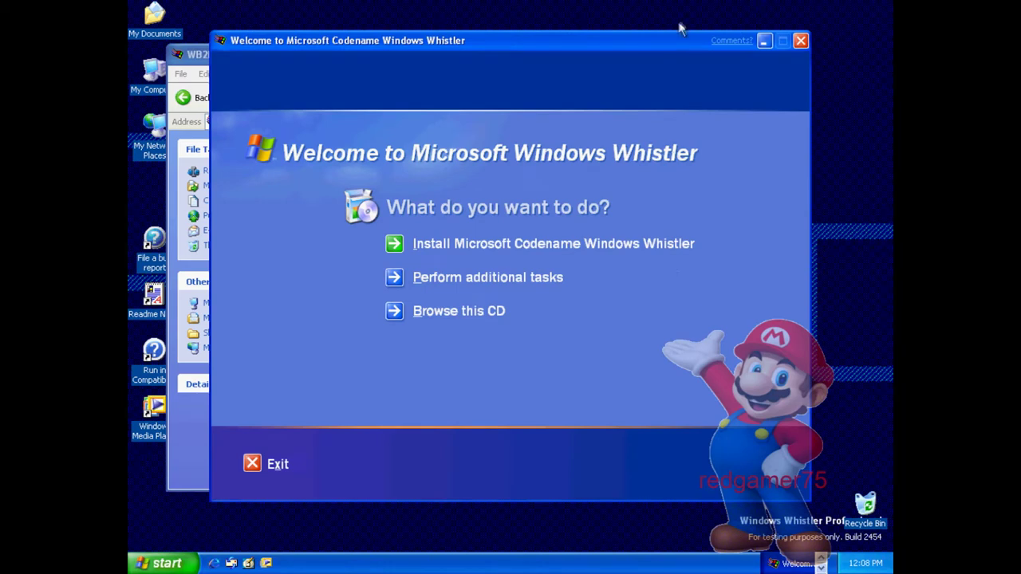
Move the welcome window aside to close the E: folder window, and start installing Microsoft Codename Windows Whistler.
left_click_drag(679, 52, 667, 88)
left_click(751, 52)
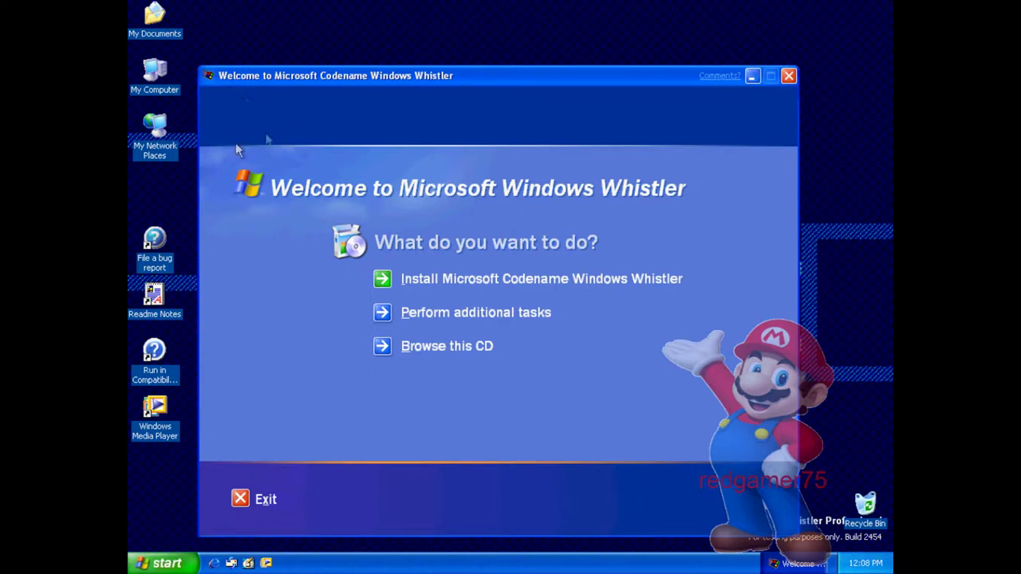
left_click(550, 280)
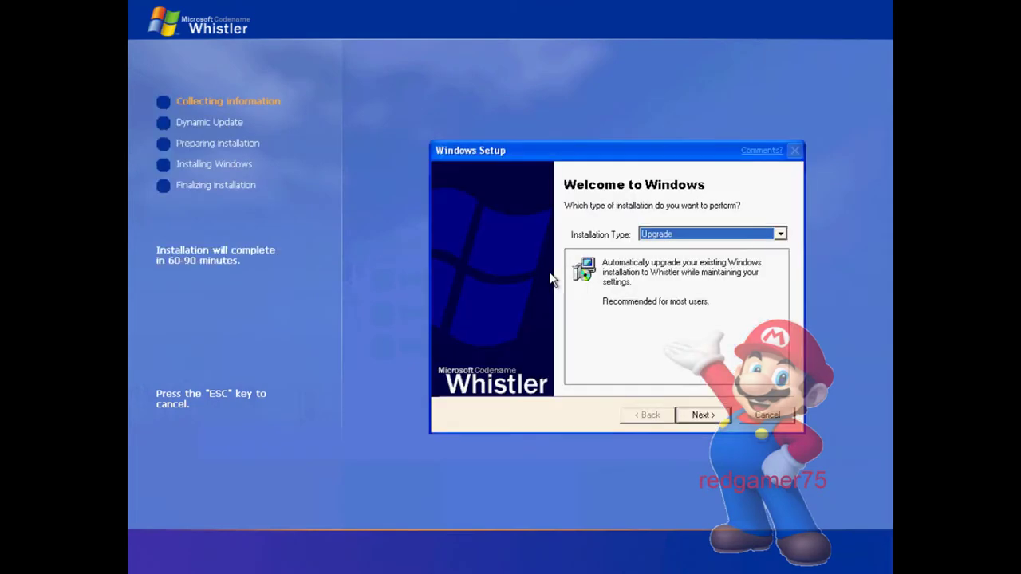
Continue with the Upgrade installation type and accept the license agreement.
left_click(702, 414)
left_click(591, 367)
left_click(690, 419)
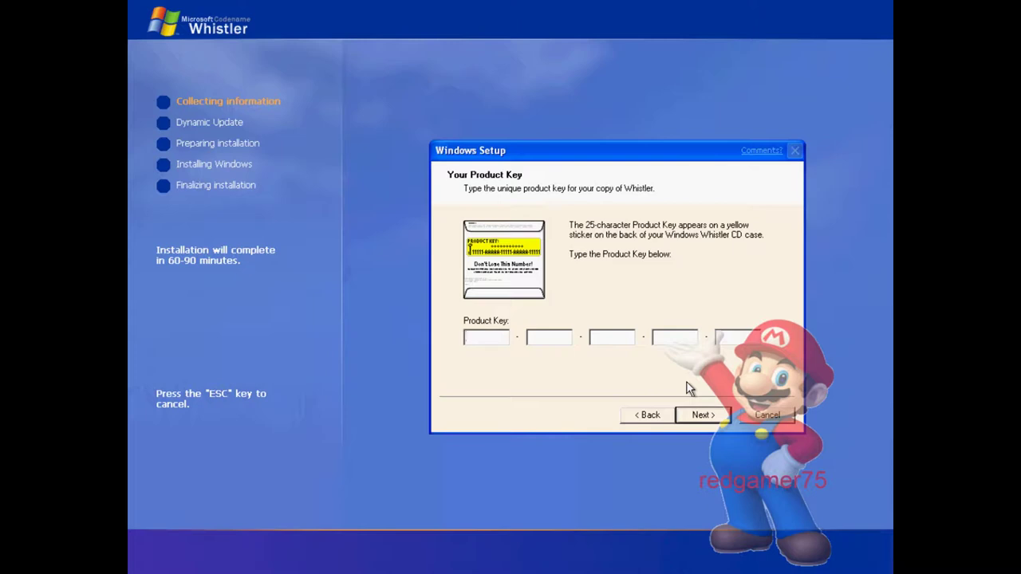
Paste the product key into the Product Key fields and continue the setup.
key("ctrl+v")
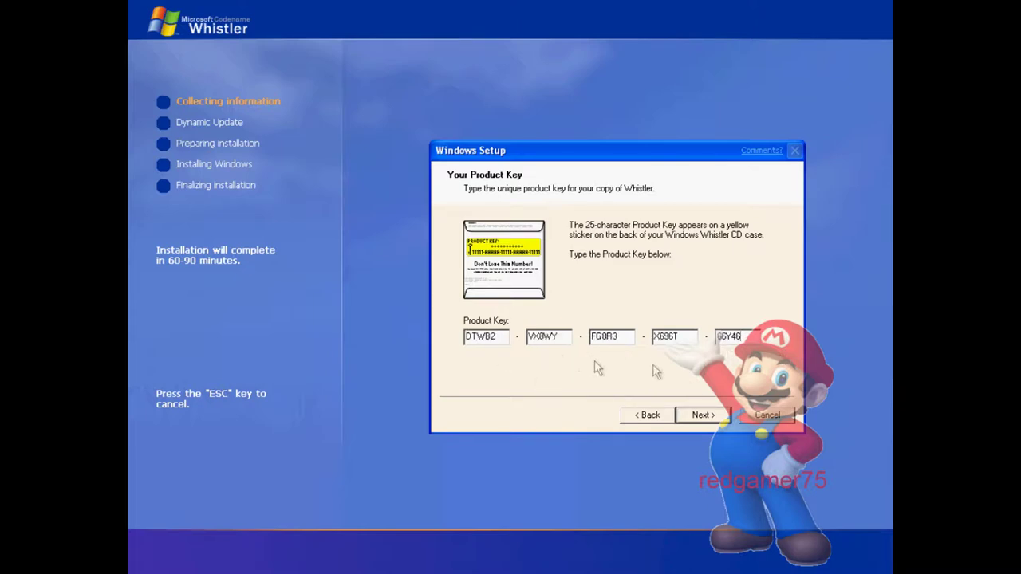
left_click(702, 415)
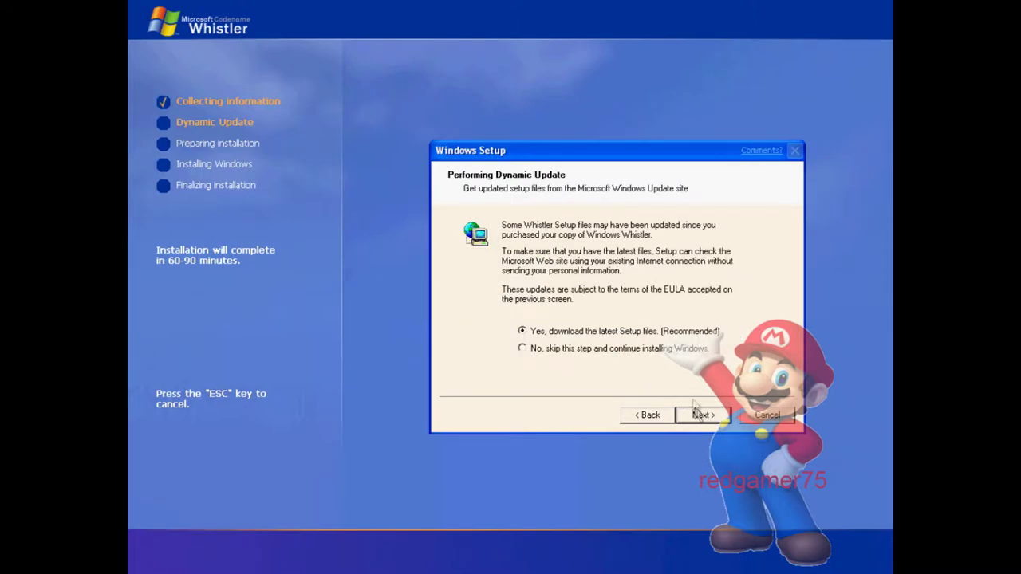
Try downloading the latest Setup files, and skip the Dynamic Update step to continue installing Windows.
left_click(701, 418)
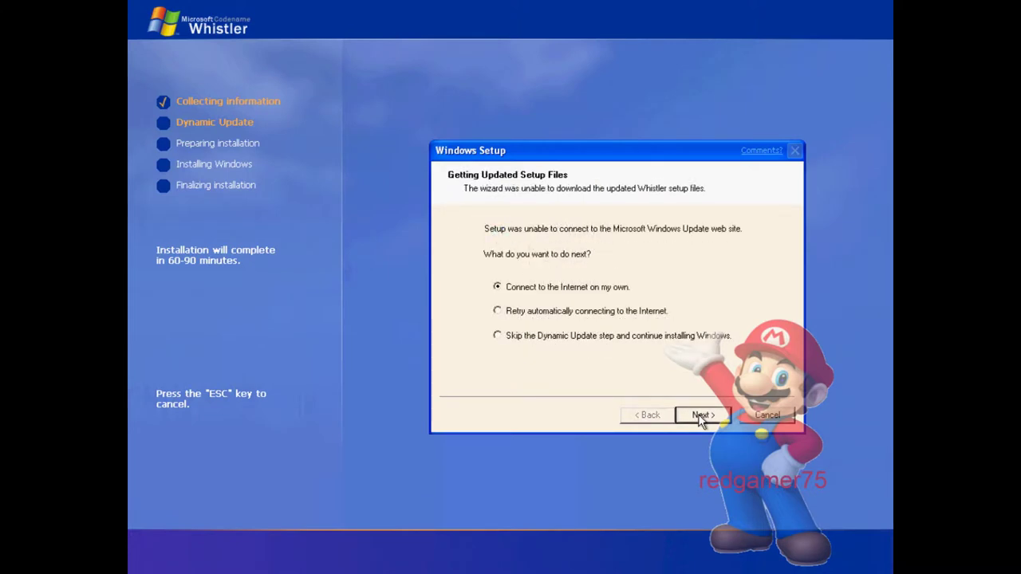
left_click(613, 336)
left_click(705, 418)
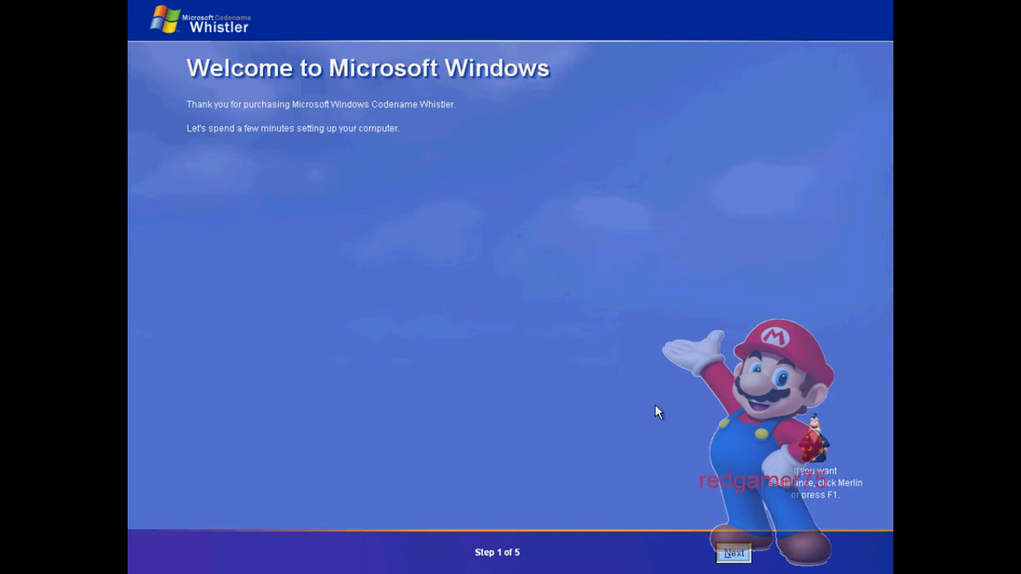
Complete the Welcome to Microsoft Windows wizard, choosing to activate Windows over the Internet now.
key("Return")
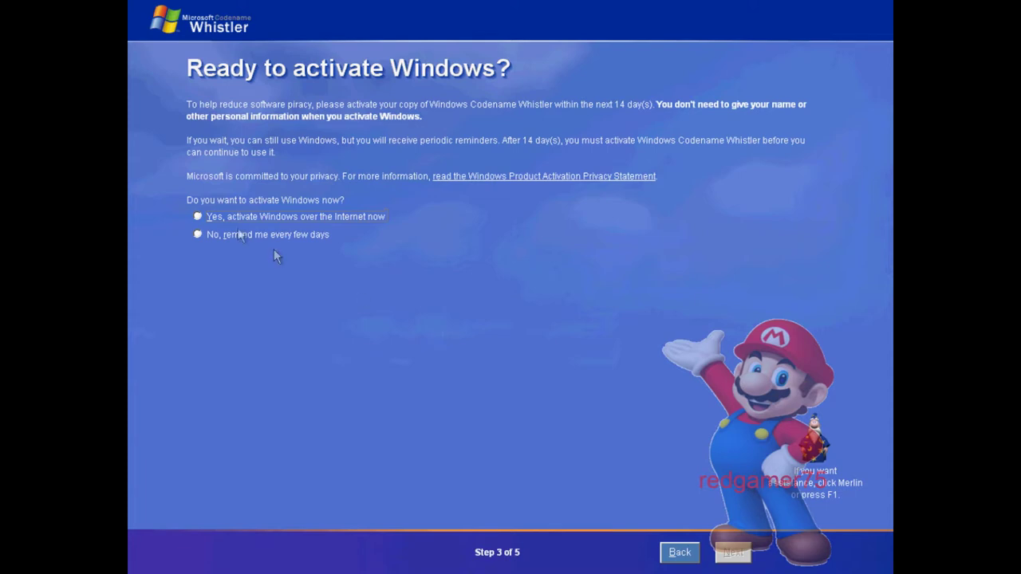
left_click(197, 216)
left_click(749, 555)
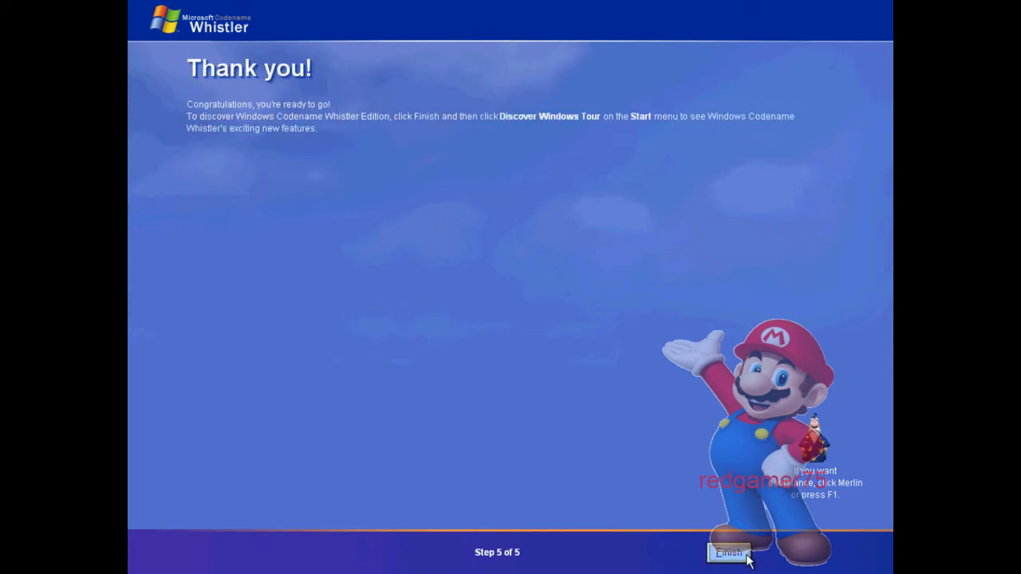
left_click(728, 554)
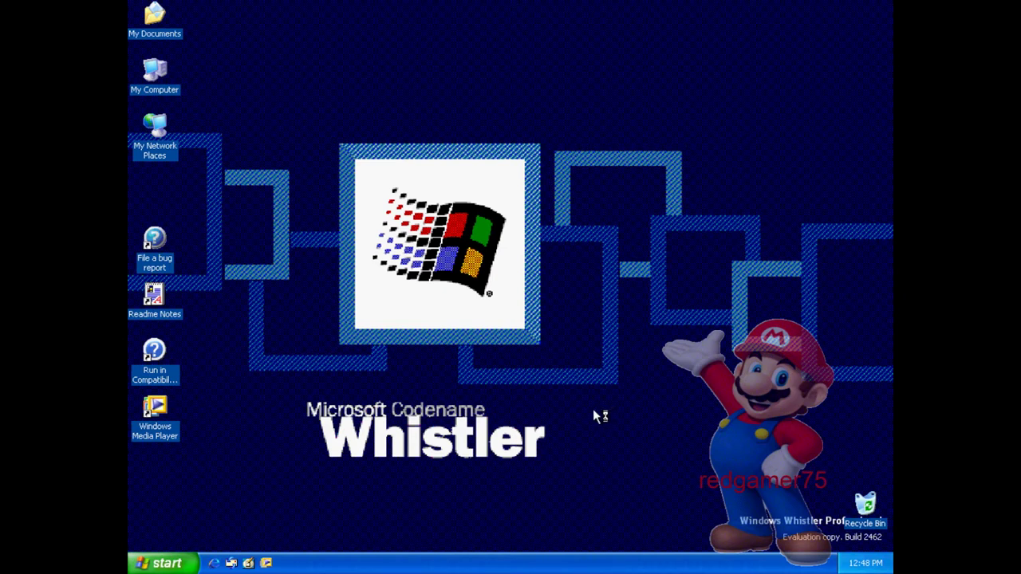
Open the desktop's display properties and try the 3D FlowerBox and 3D Flying Objects screen savers.
right_click(617, 367)
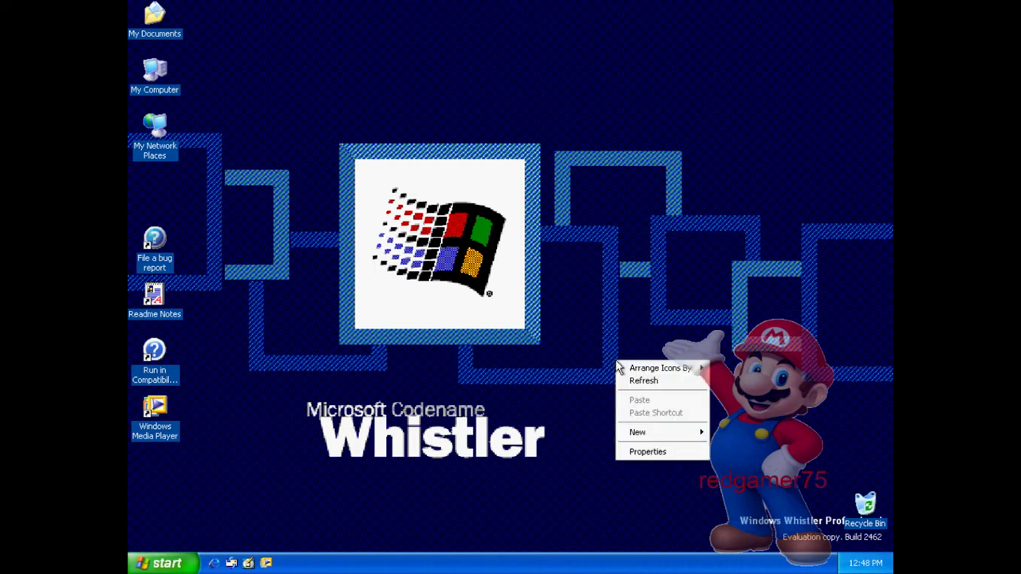
left_click(643, 451)
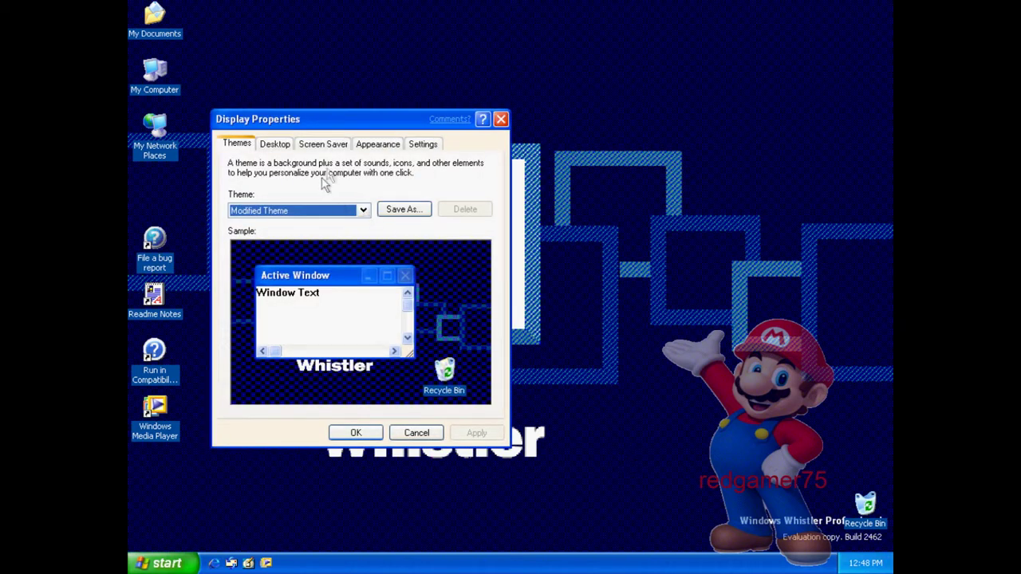
left_click(335, 148)
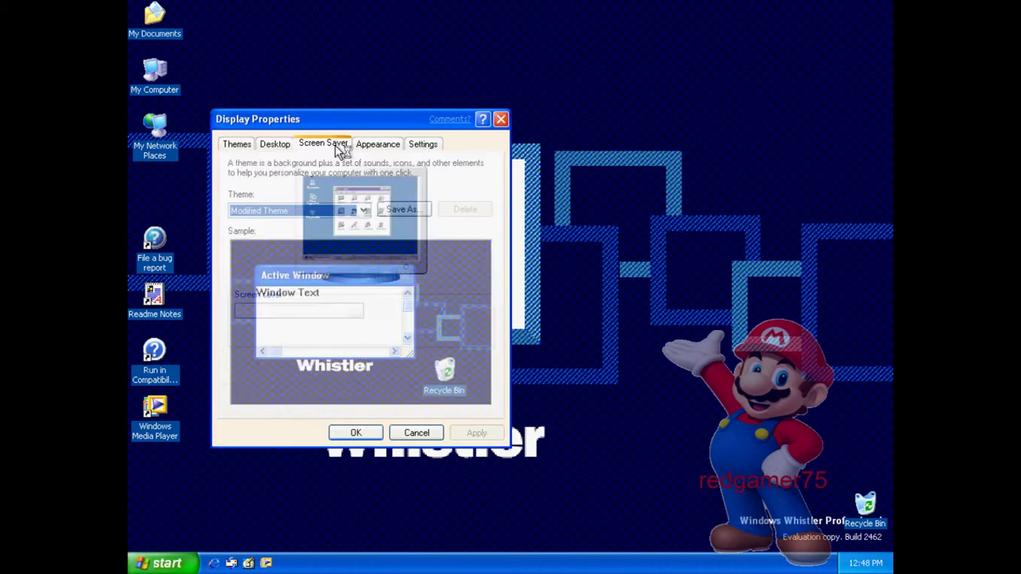
left_click(351, 311)
left_click(316, 335)
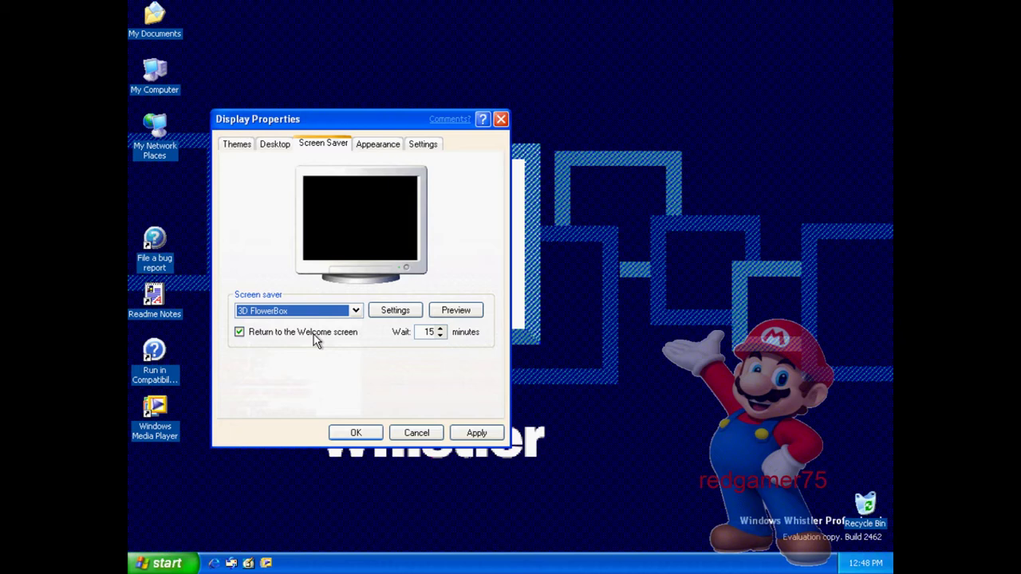
left_click(328, 314)
left_click(323, 346)
Set the screen saver to (None) and apply the change.
left_click(356, 311)
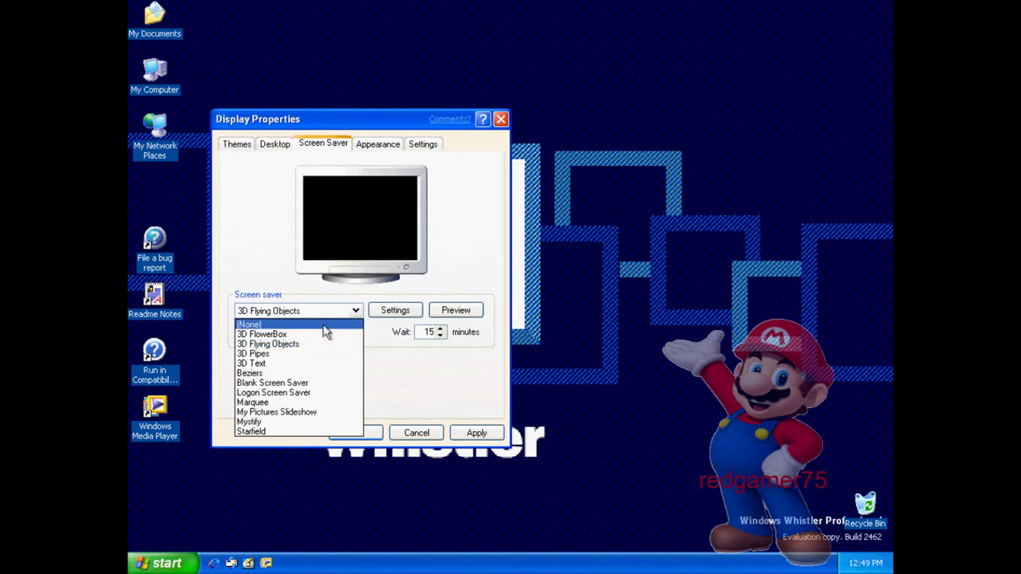
left_click(323, 326)
left_click(475, 433)
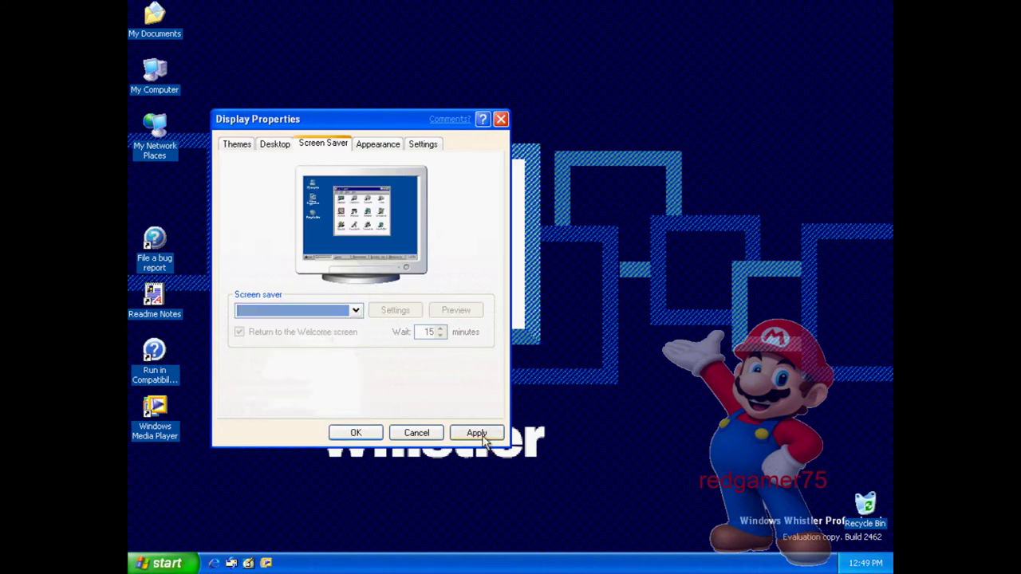
Preview the Windows Classic style for windows and buttons, and switch back to Whistler style.
left_click(367, 149)
left_click(359, 334)
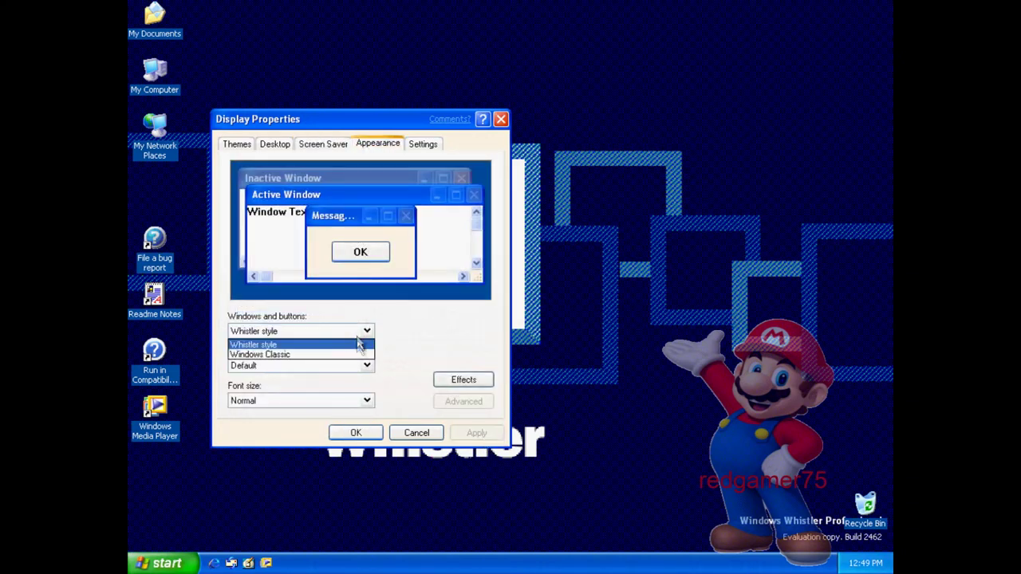
left_click(359, 354)
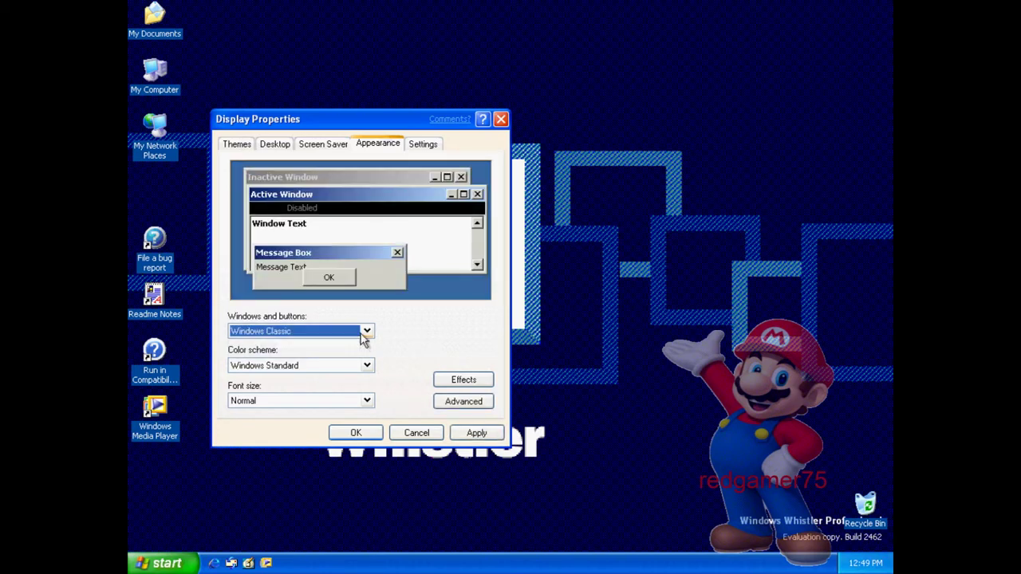
left_click(367, 335)
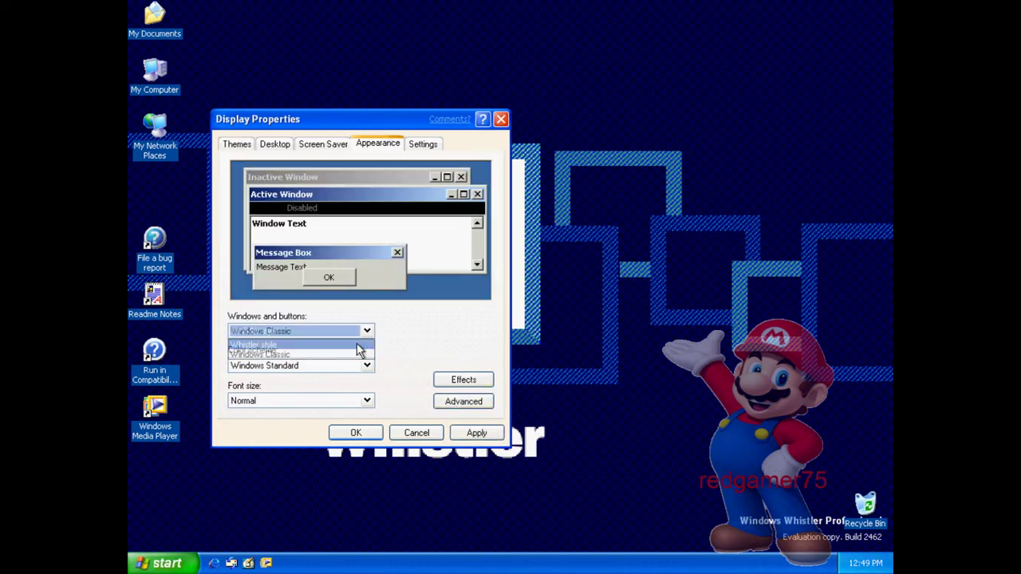
left_click(359, 346)
Check the display's screen resolution and color quality settings, and accept the display properties.
left_click(424, 145)
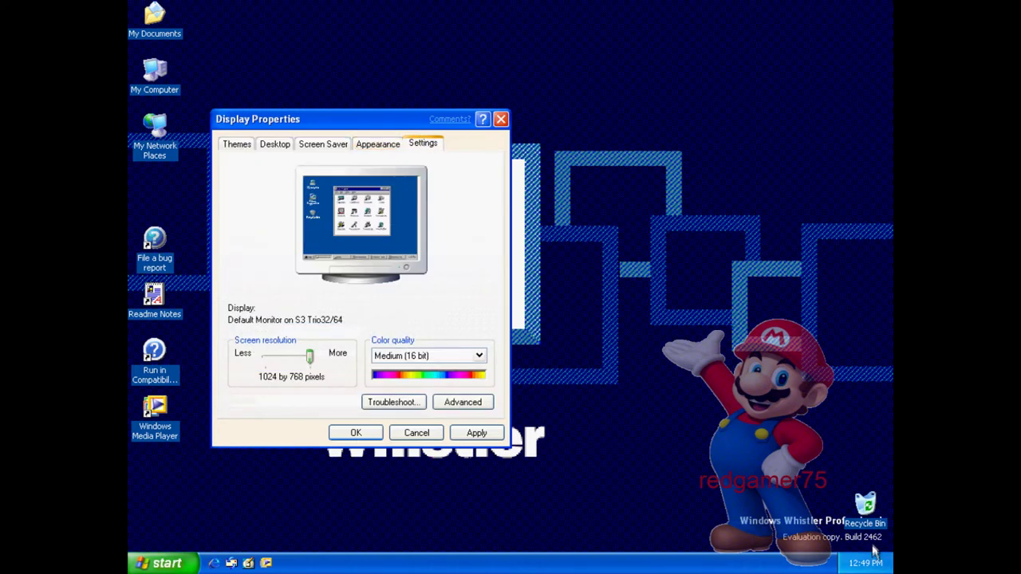
left_click(364, 433)
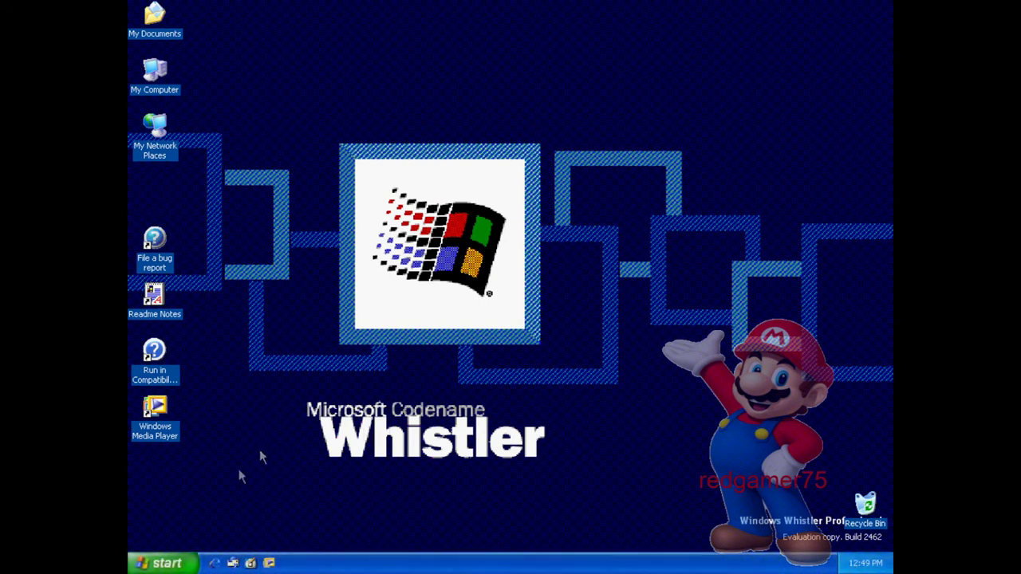
Show the About Windows version information by running its command, and close it.
left_click(175, 563)
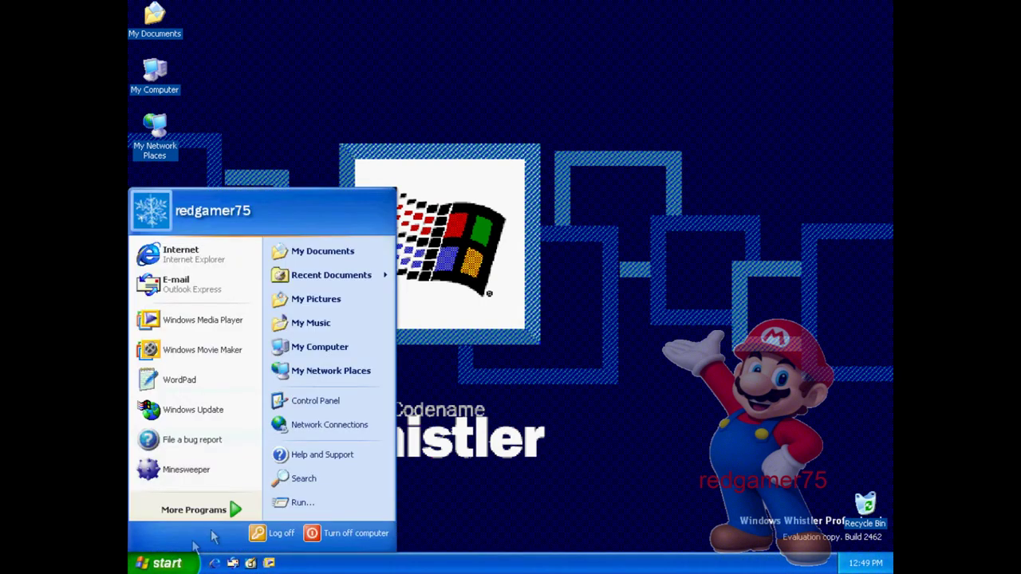
left_click(301, 499)
left_click(228, 524)
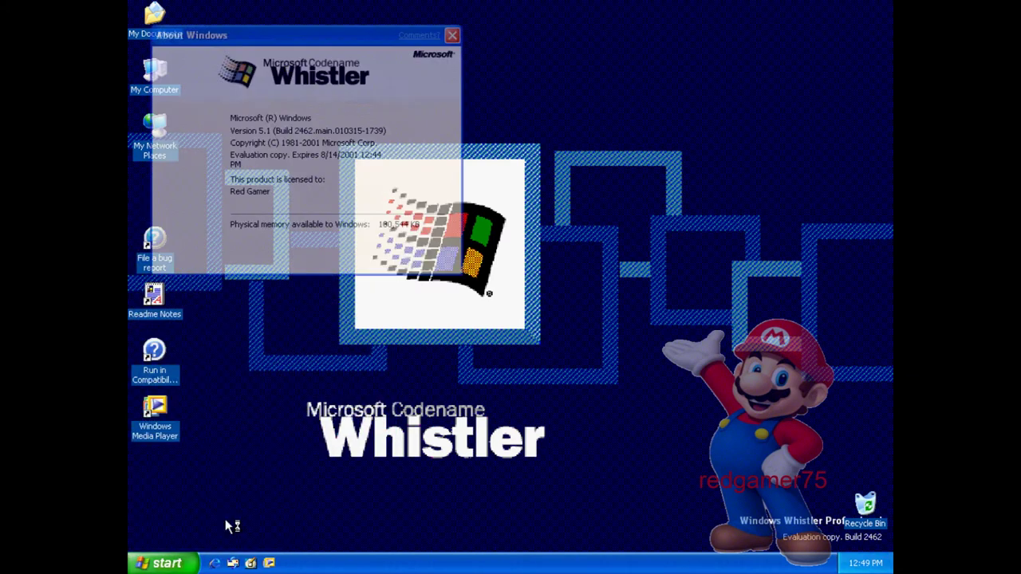
left_click(425, 260)
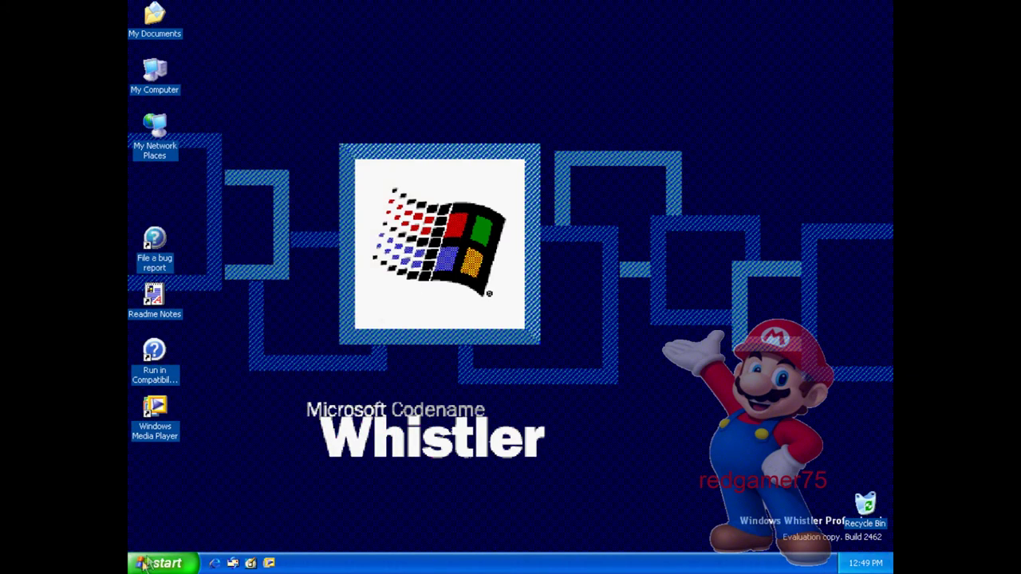
Open the Taskbar and Start Menu properties from Control Panel.
left_click(164, 563)
left_click(320, 396)
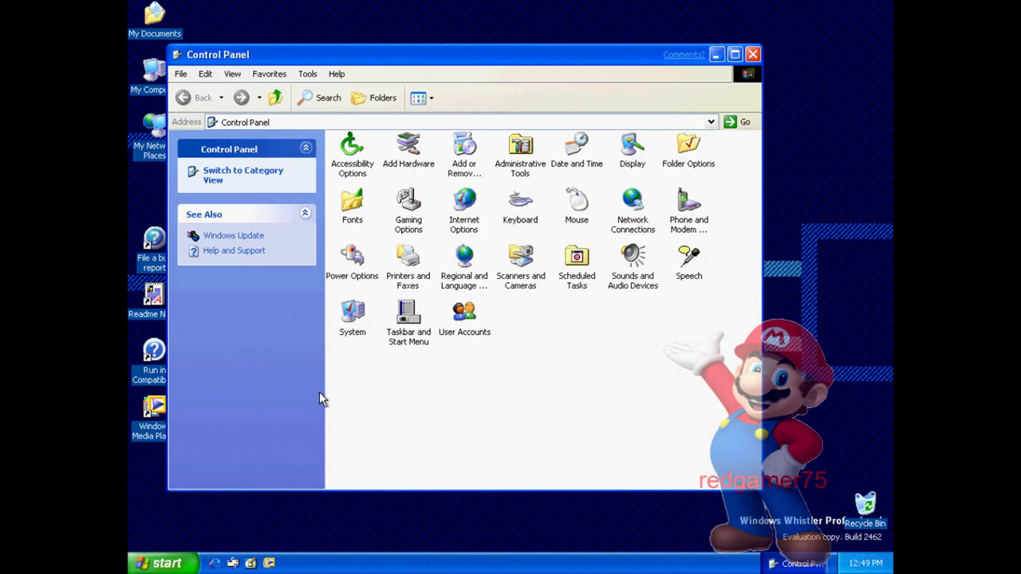
double_click(399, 328)
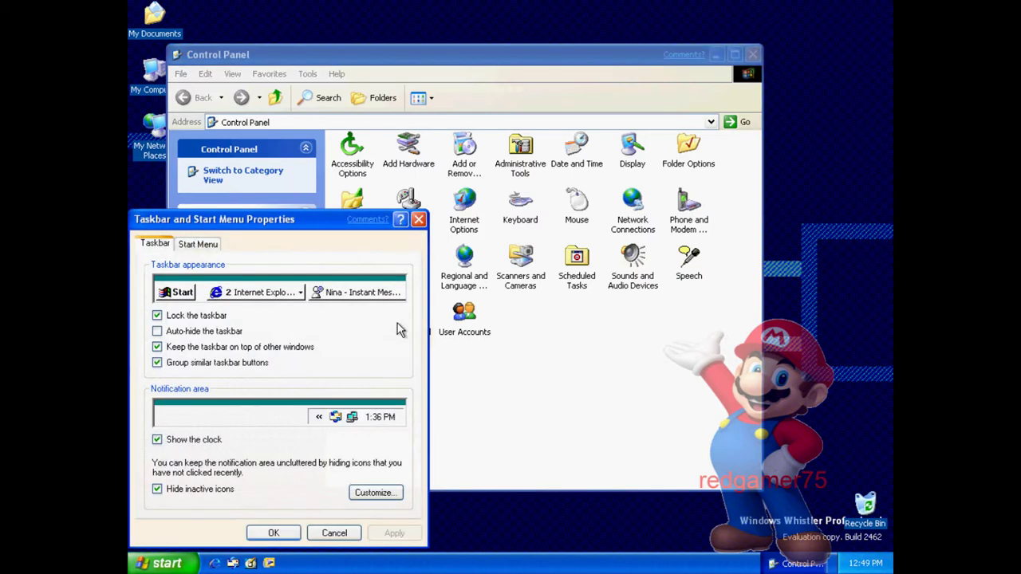
Preview the Classic Start menu option and reselect the standard Start menu style.
left_click(196, 245)
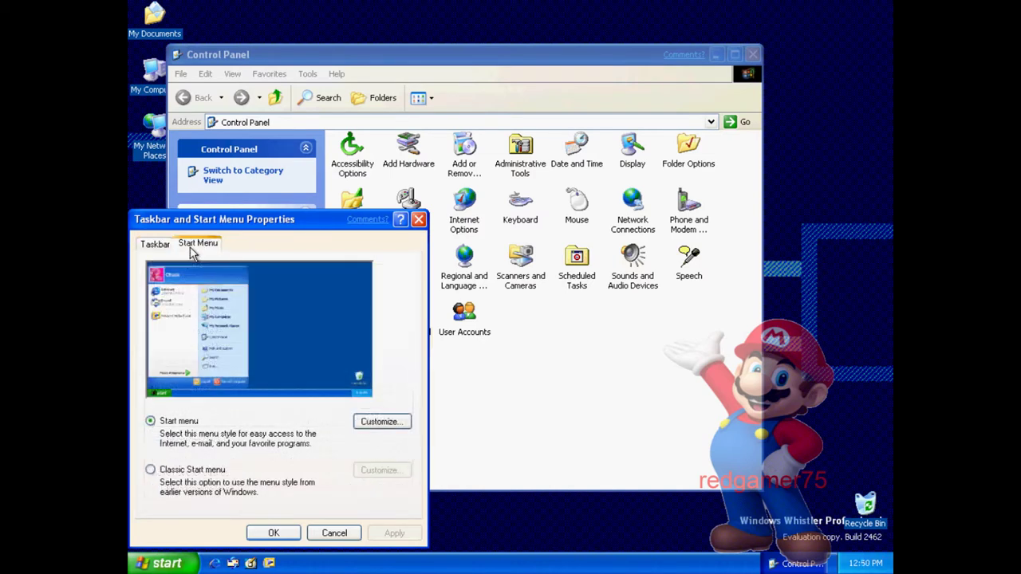
left_click(158, 470)
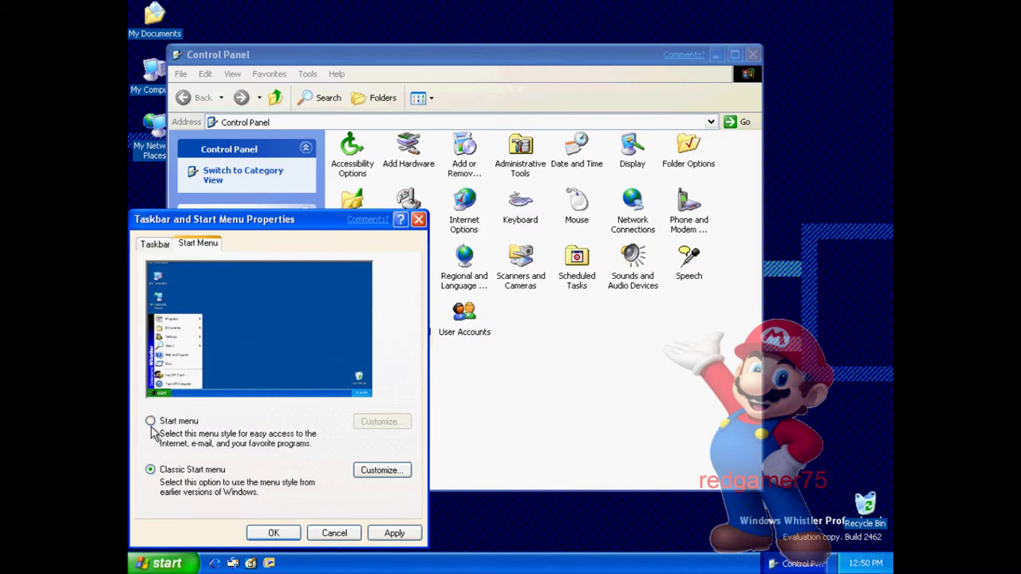
left_click(151, 422)
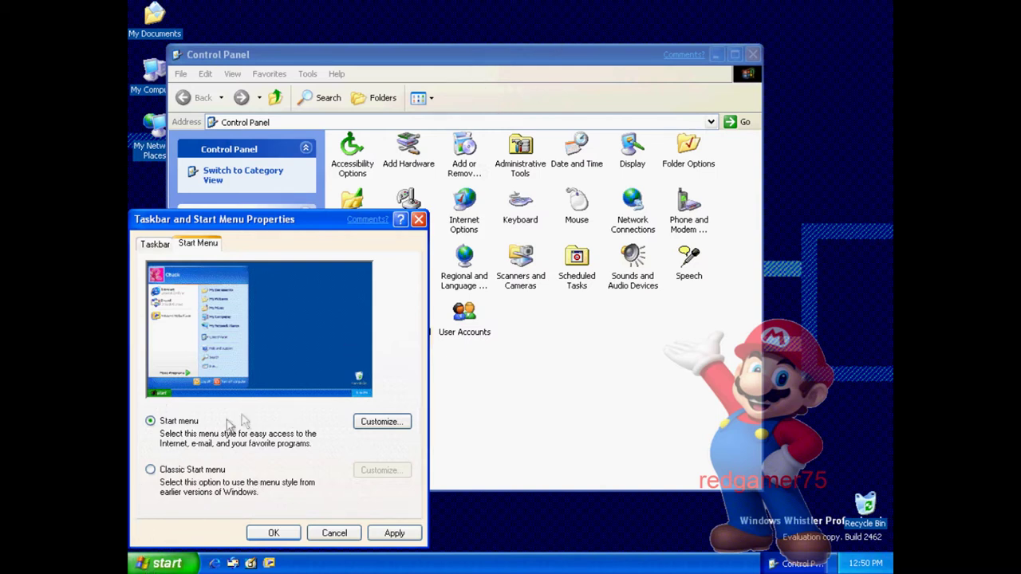
Switch to the Classic Start menu style, accept the change, and check the resulting Start menu.
left_click(204, 472)
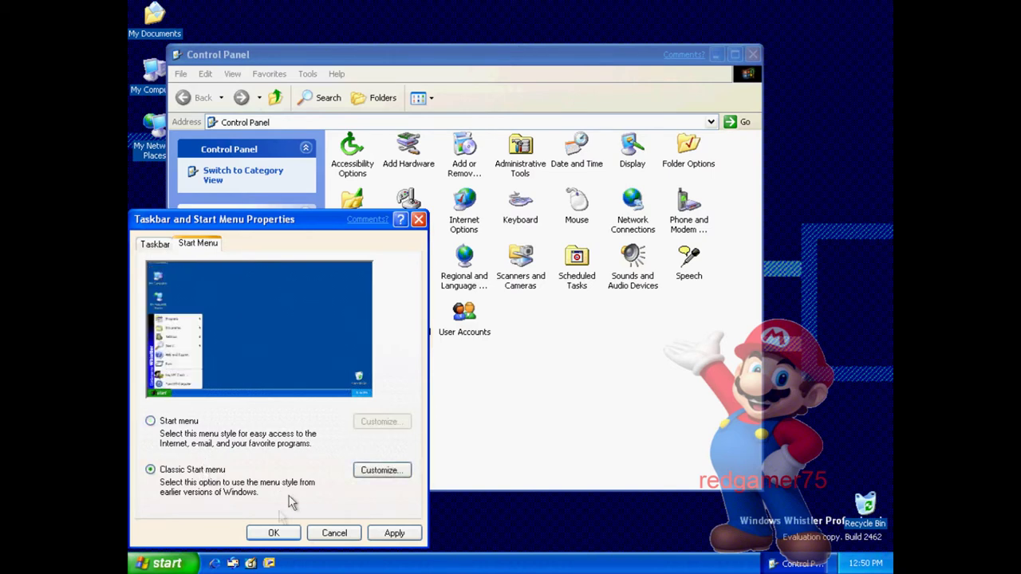
left_click(271, 534)
left_click(169, 563)
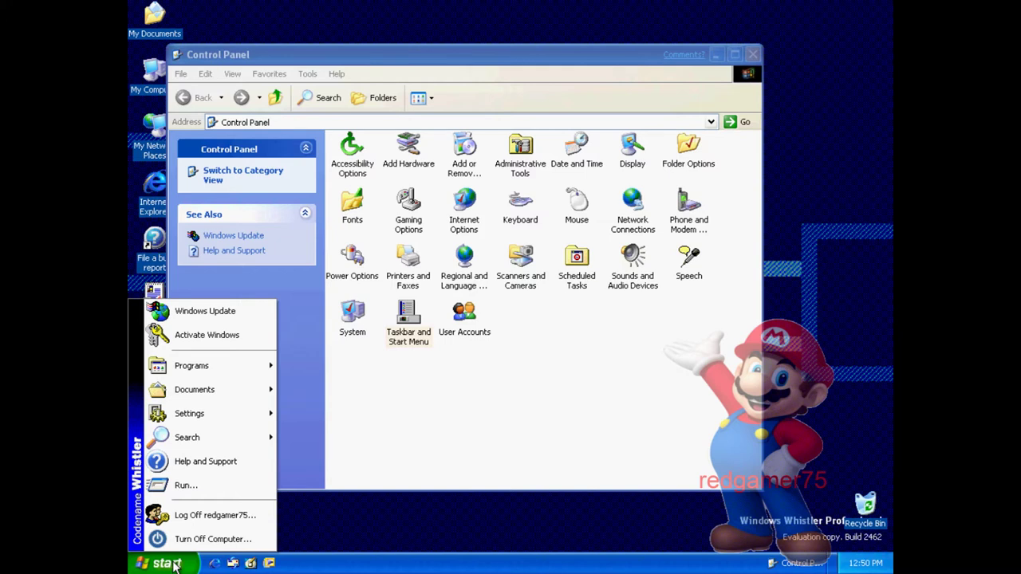
left_click(174, 565)
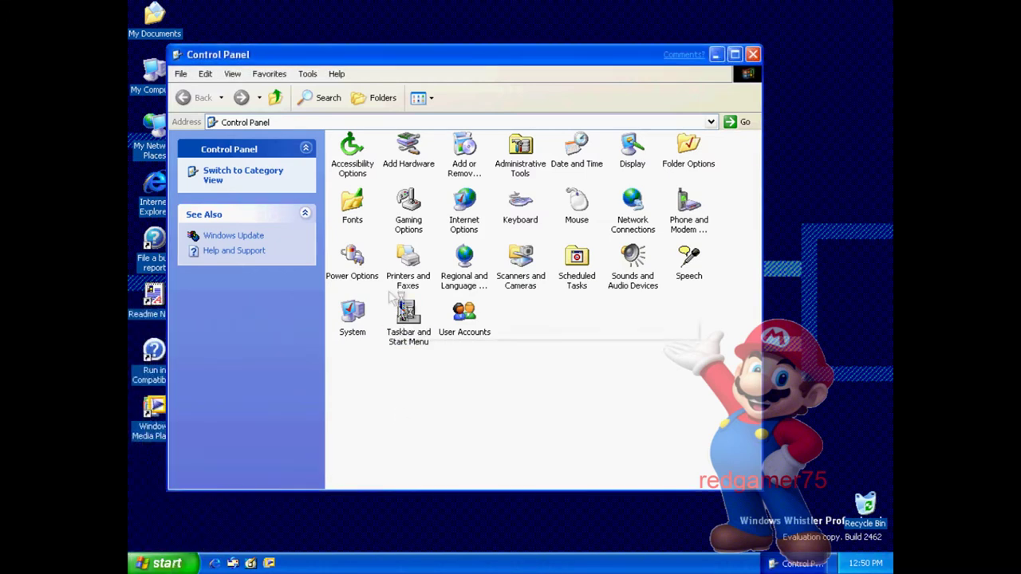
View the general System Properties information from Control Panel, and close both windows.
double_click(355, 315)
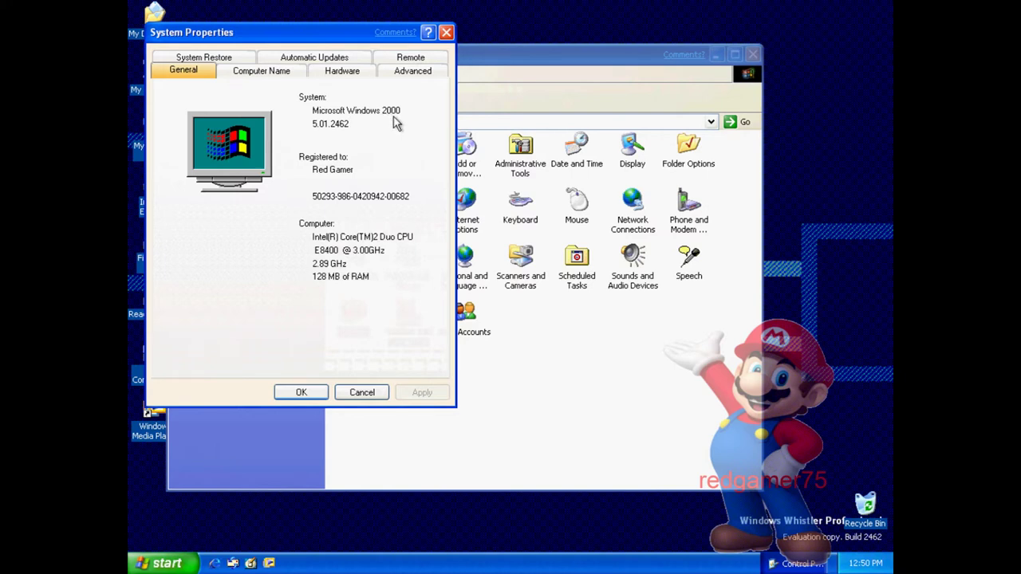
left_click(446, 32)
left_click(753, 54)
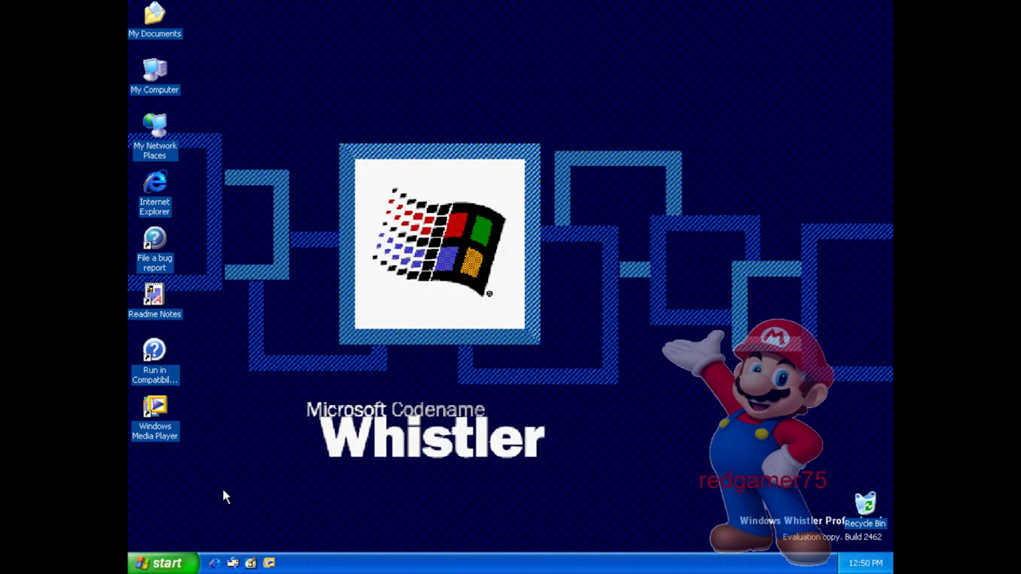
Look through the My Pictures and My Music folders inside My Documents, and close the window.
double_click(153, 23)
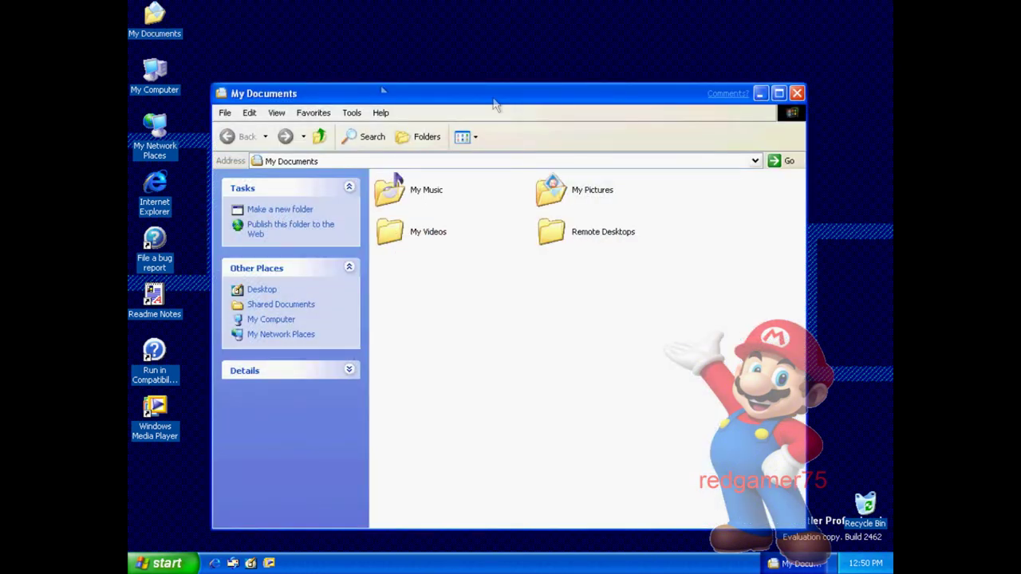
double_click(563, 185)
left_click(247, 136)
double_click(426, 189)
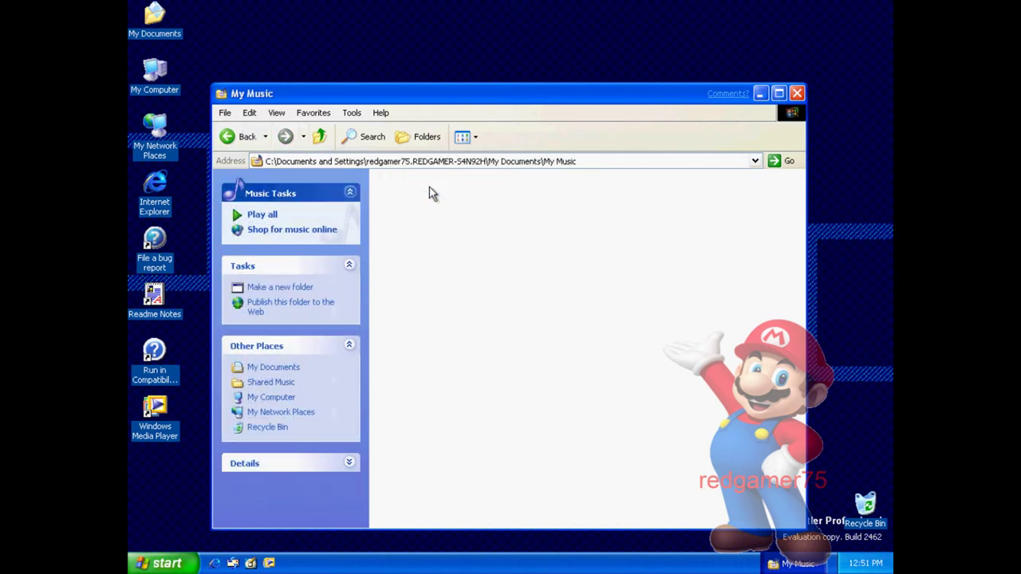
left_click(241, 137)
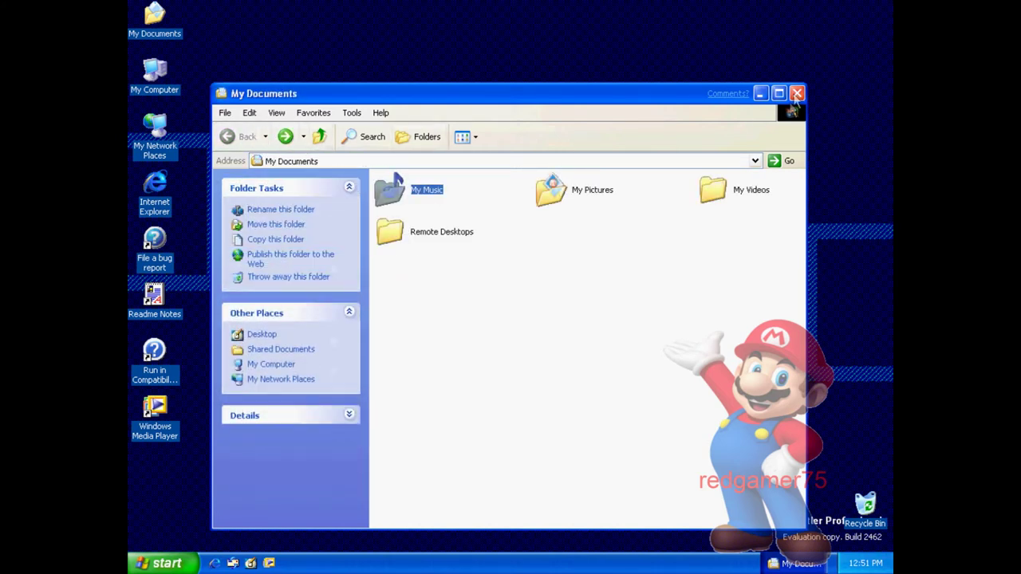
left_click(796, 93)
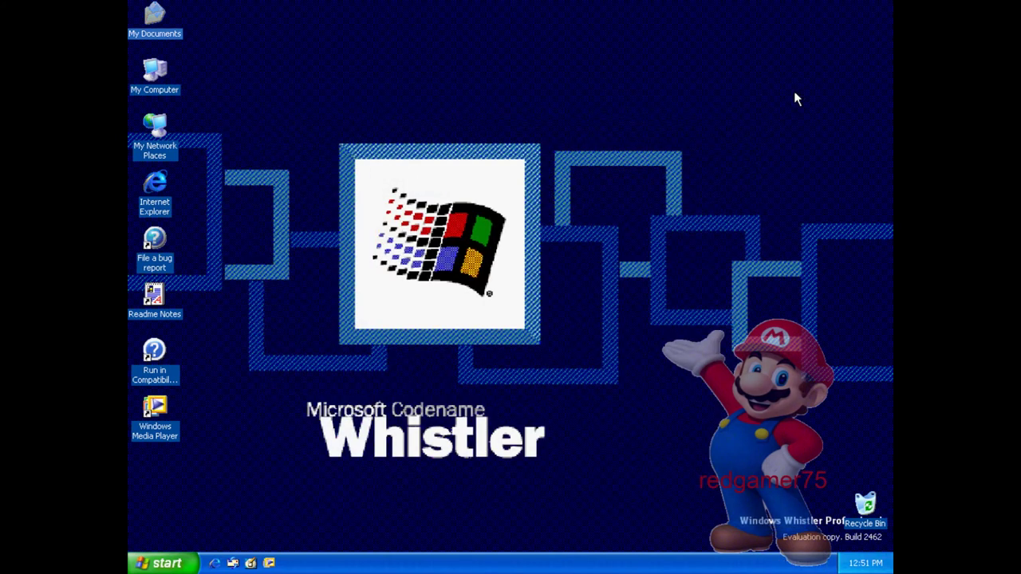
Examine the installed programs listed under Programs, including the Accessories, Games and Startup groups, and close the Start menu.
left_click(137, 564)
mouse_move(239, 364)
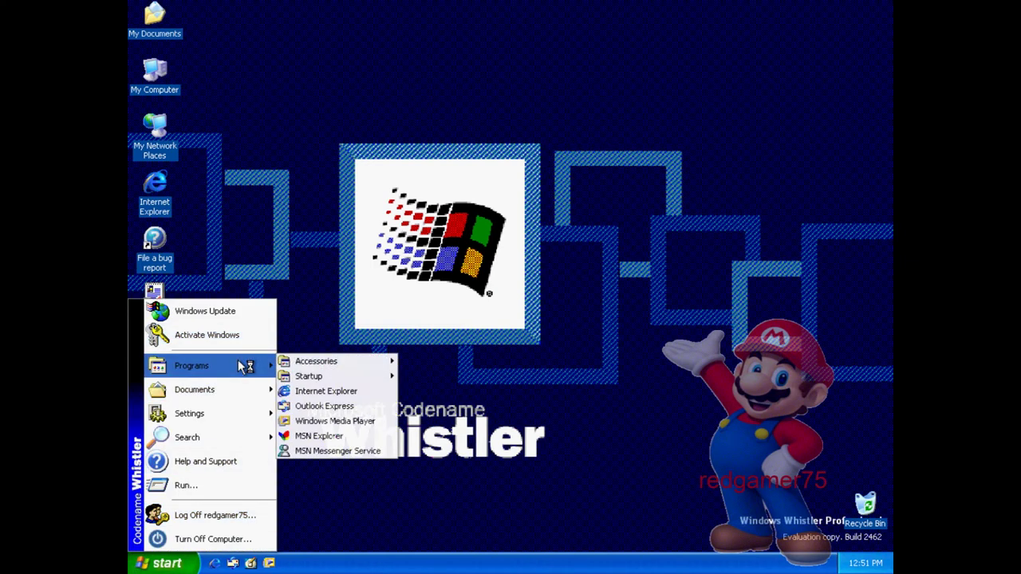
mouse_move(295, 361)
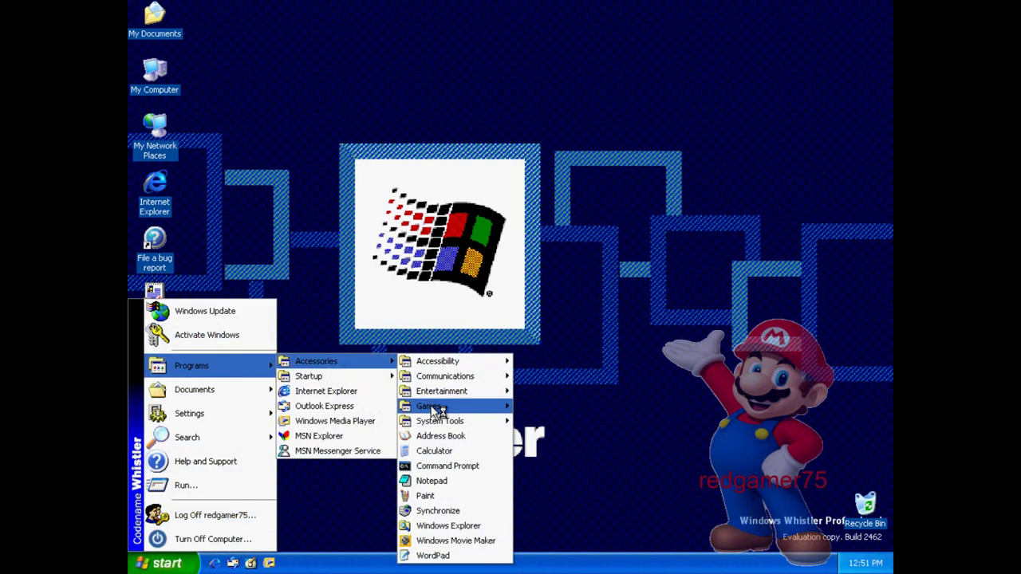
mouse_move(435, 409)
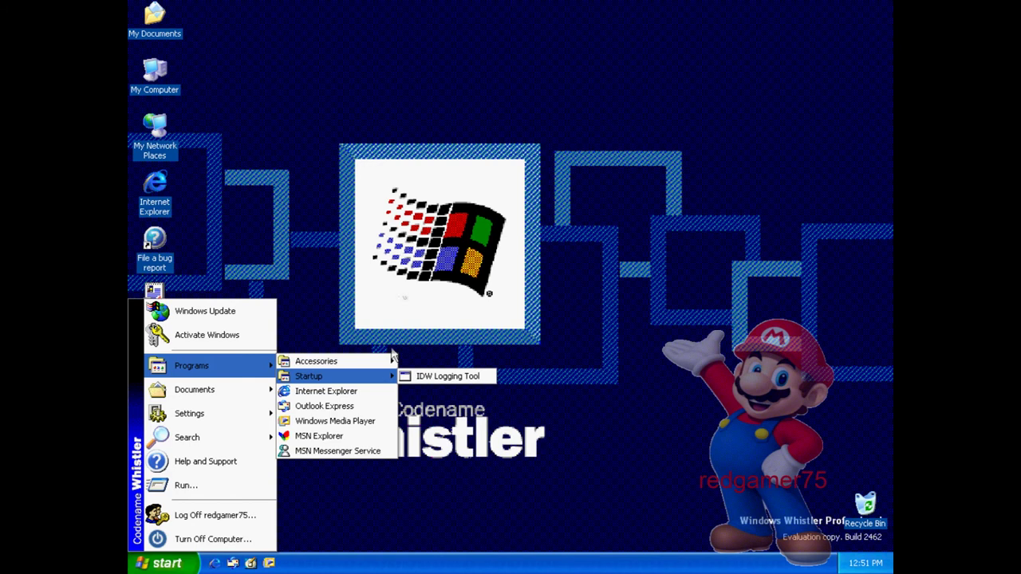
left_click(394, 257)
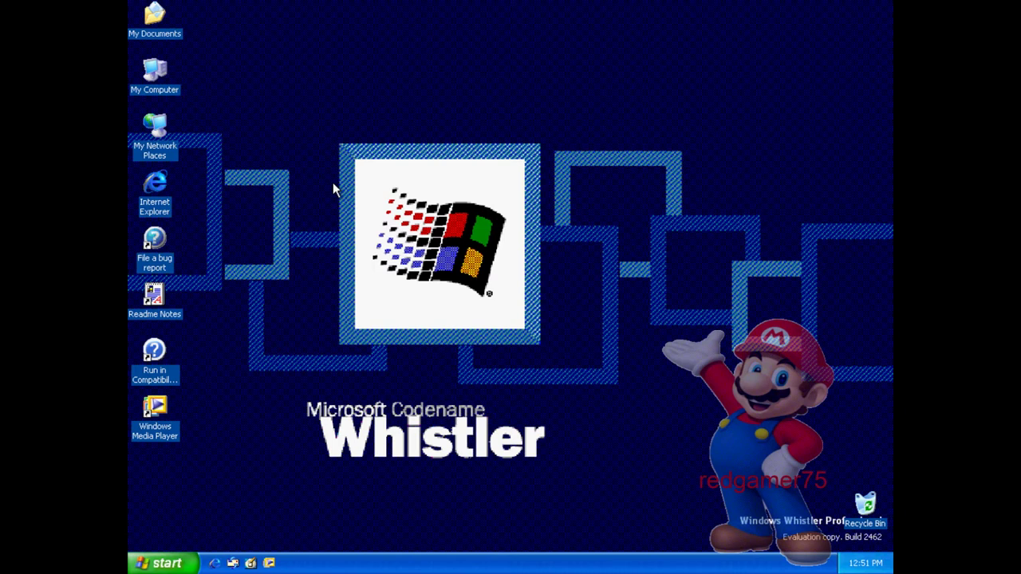
Browse the contents of Local Disk (C:) from My Computer, try to open Program Files, and close the window.
double_click(155, 68)
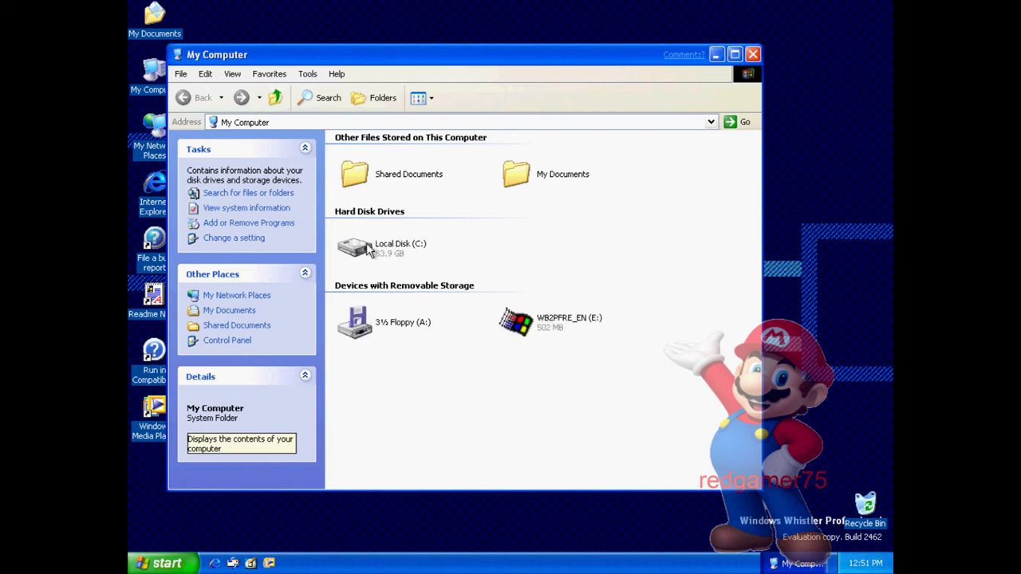
double_click(369, 250)
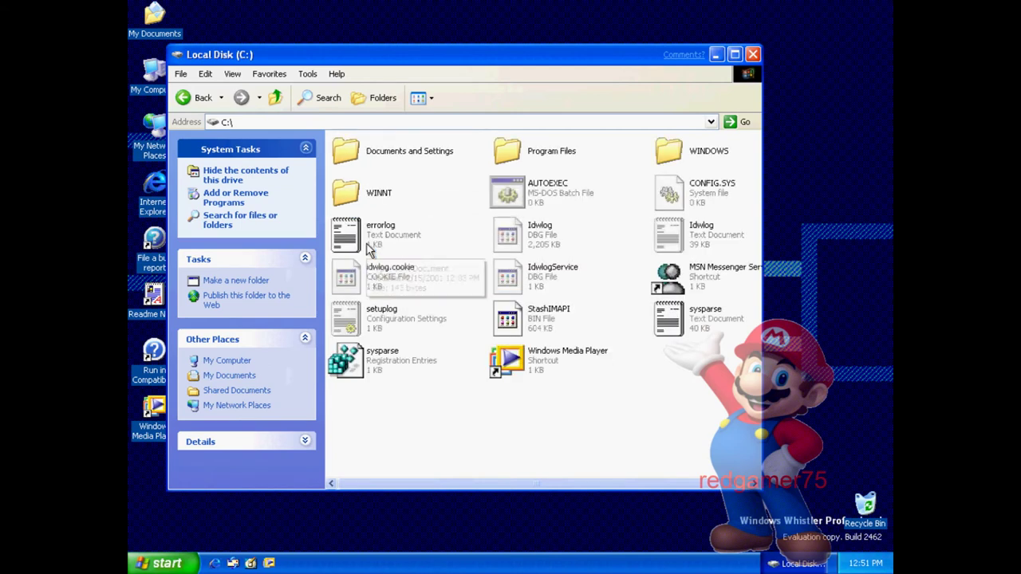
double_click(508, 156)
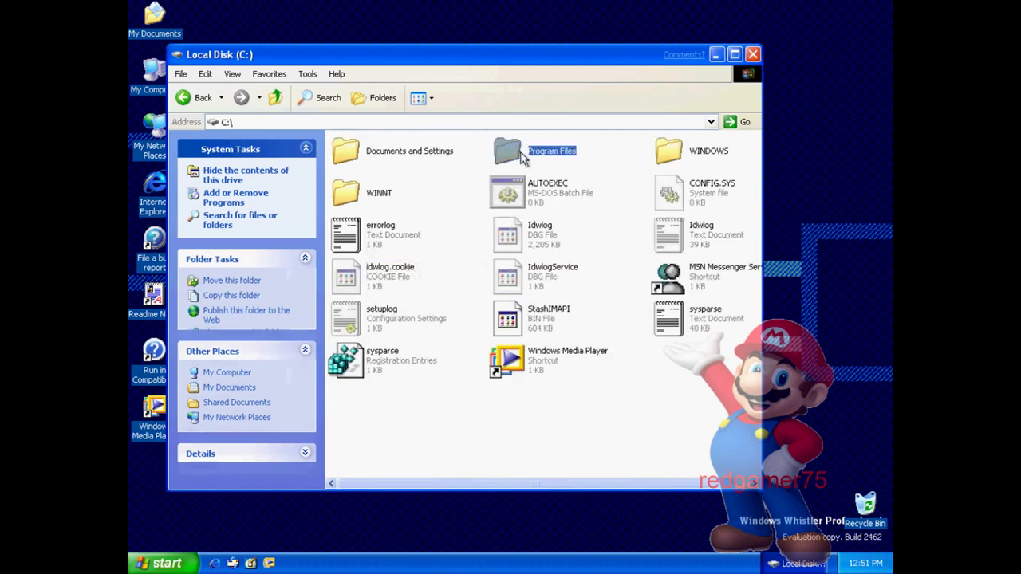
left_click(753, 54)
Launch Windows Movie Maker from the Accessories group, view its About information, and dismiss it.
left_click(163, 563)
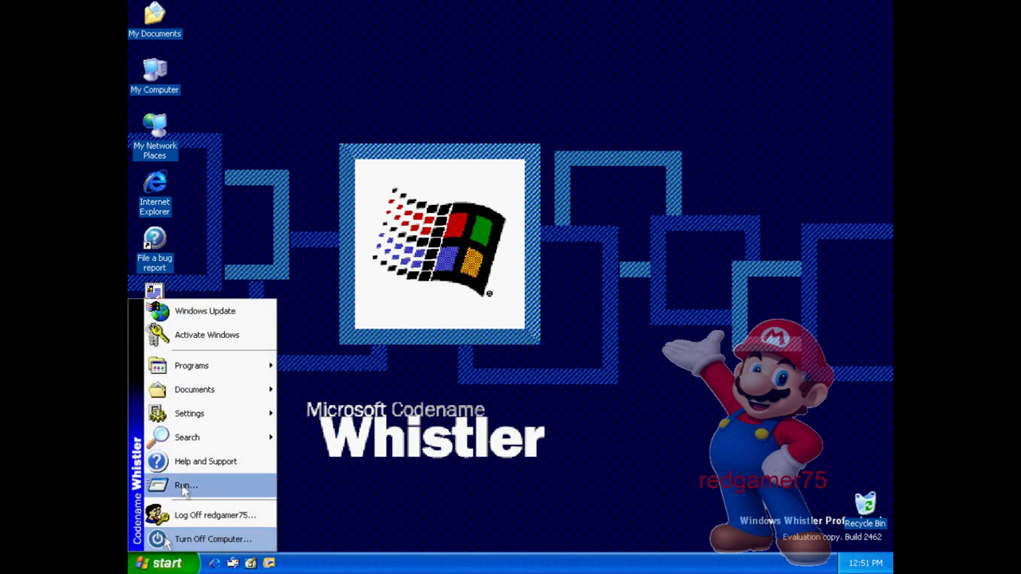
mouse_move(335, 361)
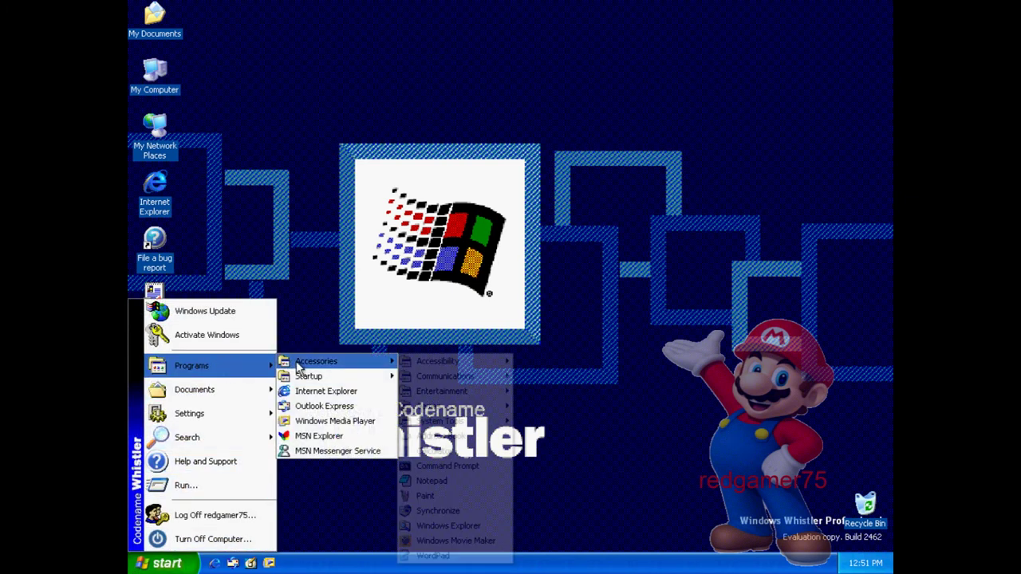
left_click(453, 541)
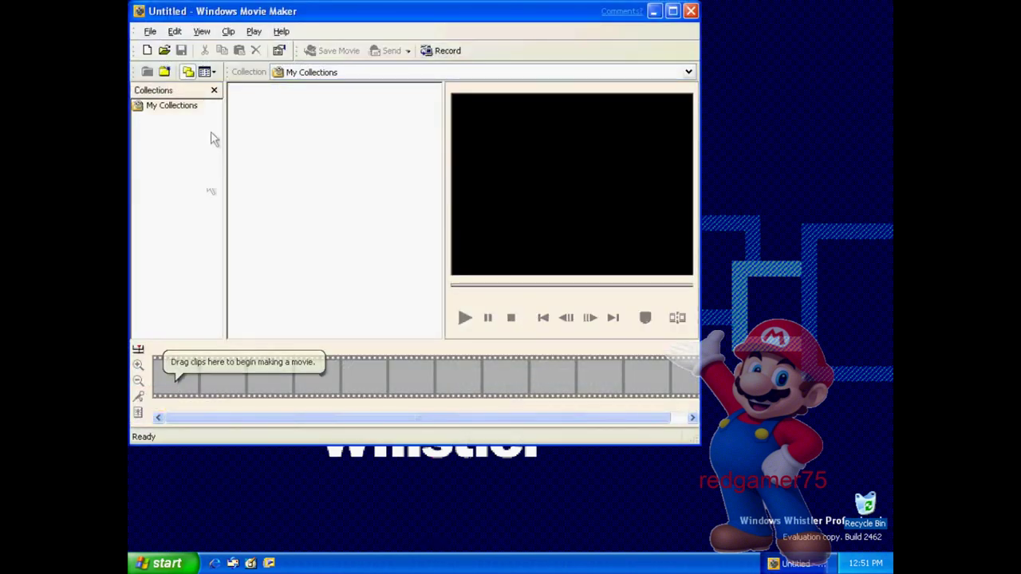
left_click(282, 32)
left_click(292, 102)
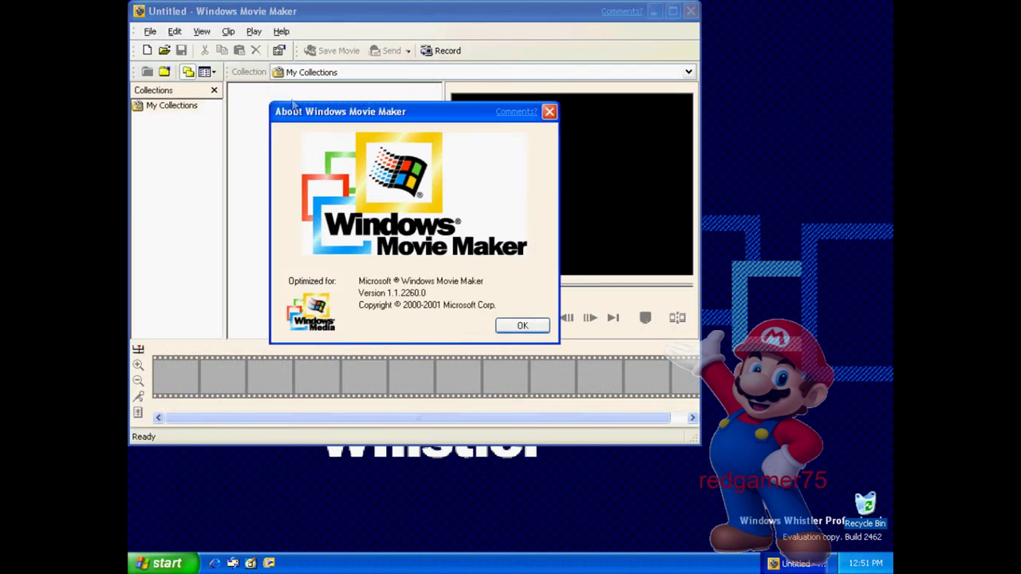
left_click(523, 327)
Open the Windows Movie Maker help topics and close the help window.
left_click(281, 32)
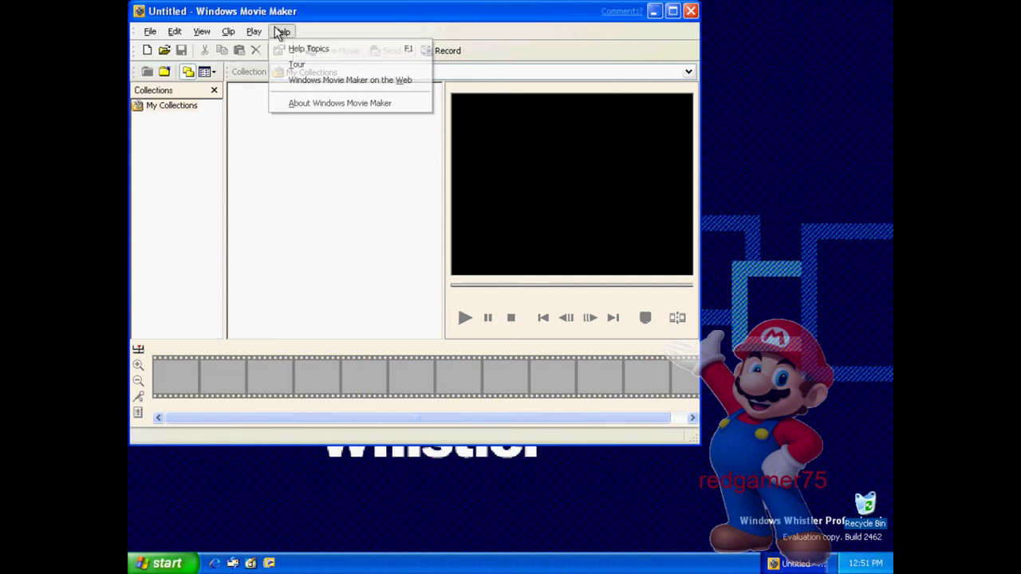
left_click(280, 43)
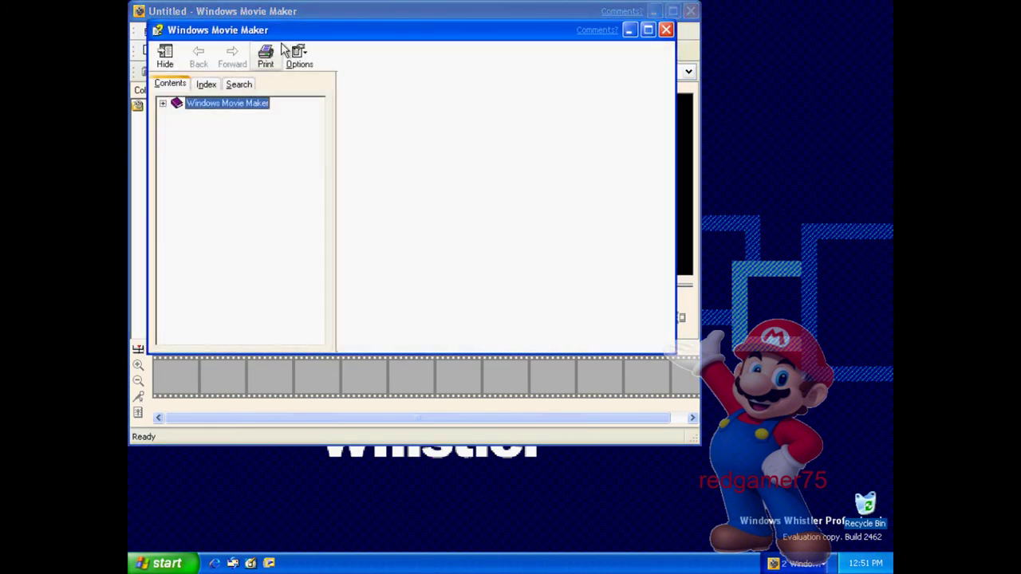
left_click(666, 29)
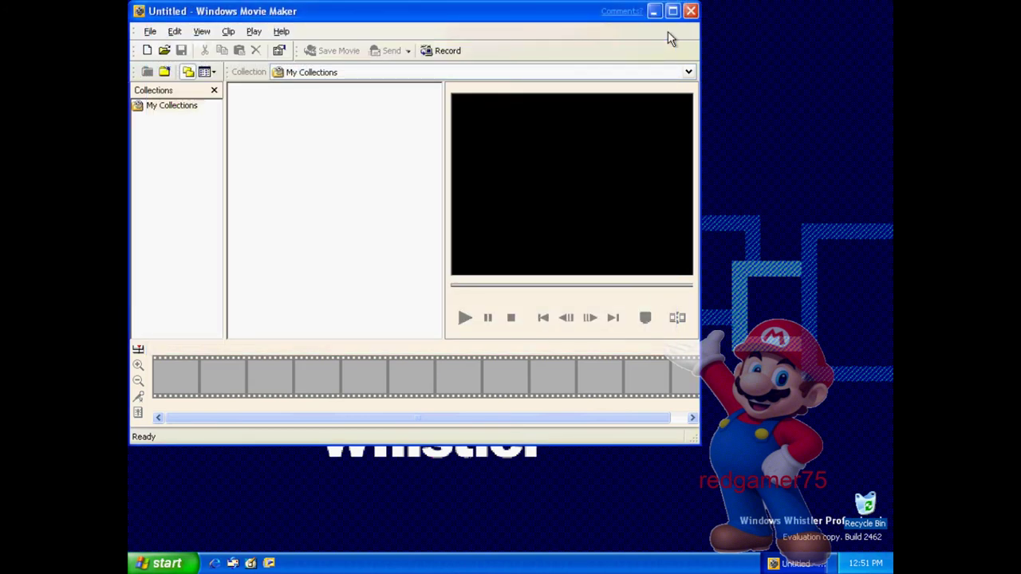
View the Welcome page of the Windows Movie Maker tour, and close the tour and Movie Maker.
left_click(282, 32)
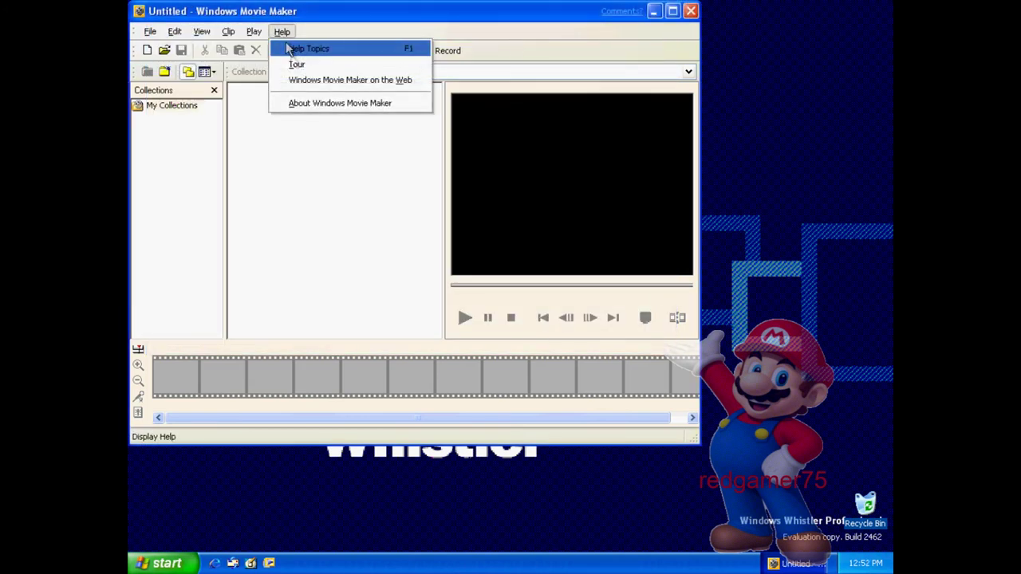
left_click(294, 63)
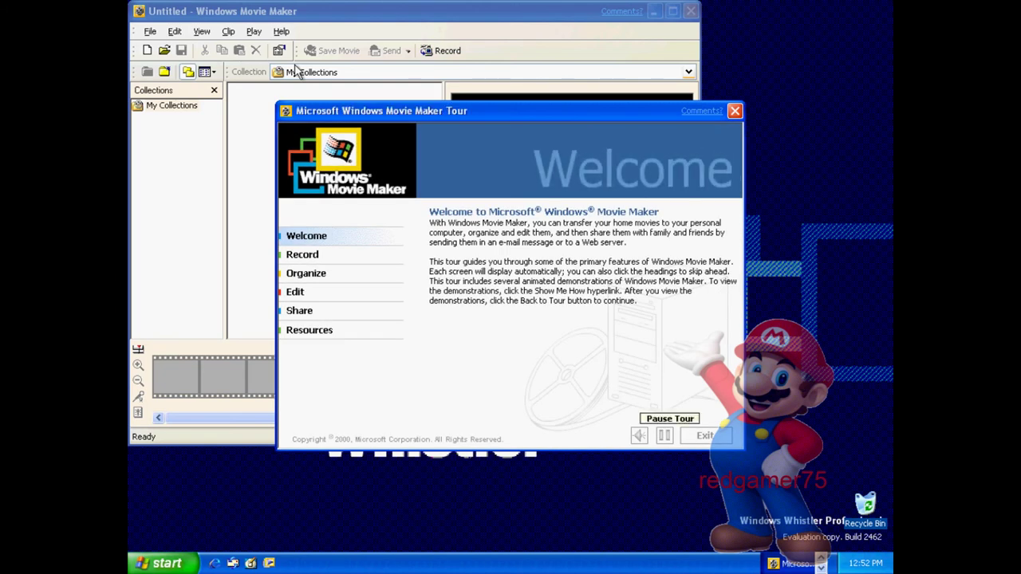
left_click(735, 111)
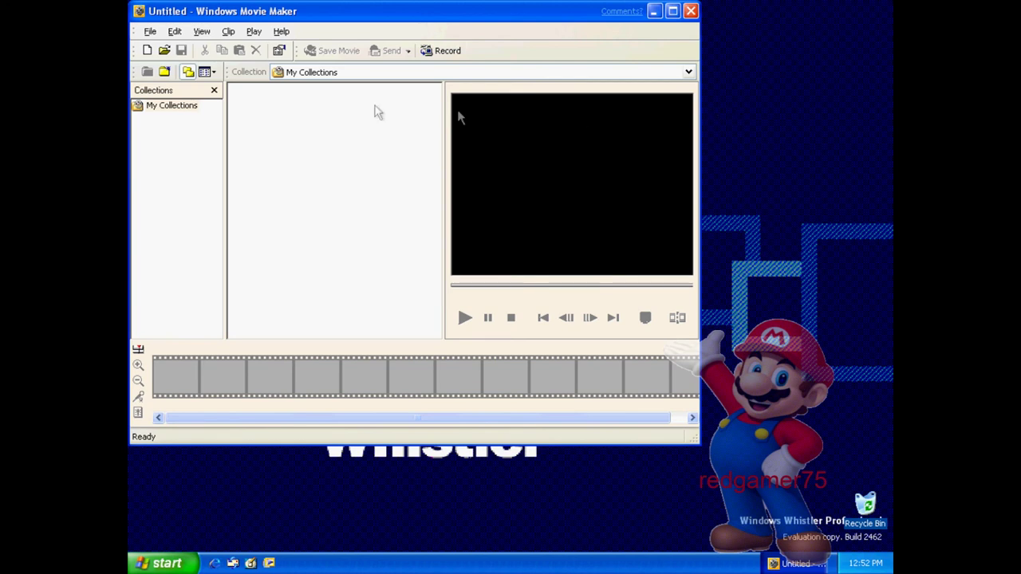
left_click(689, 12)
Reopen Local Disk (C:) through My Computer to view its contents, and close the window.
double_click(166, 74)
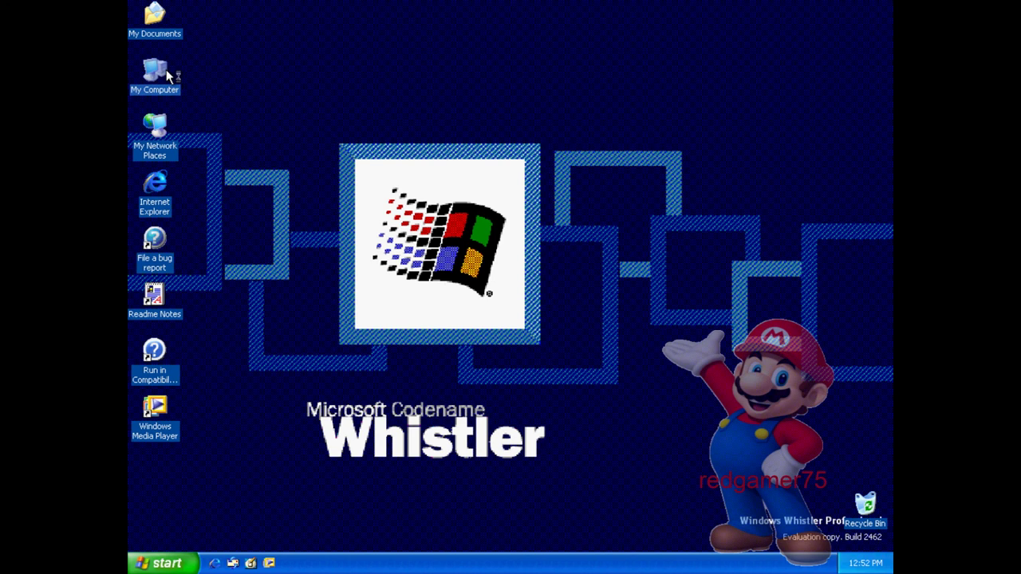
left_click(388, 247)
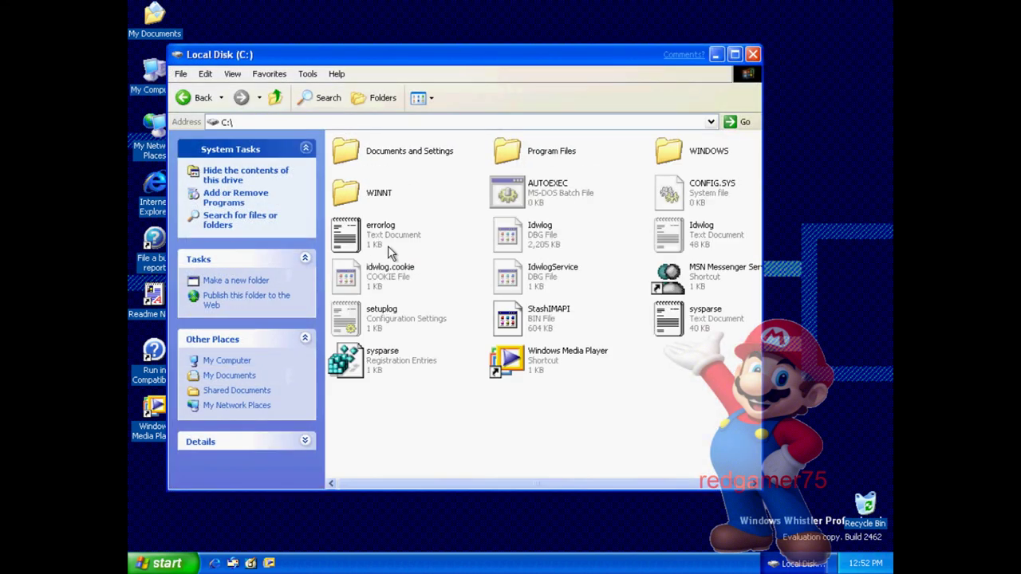
left_click(750, 57)
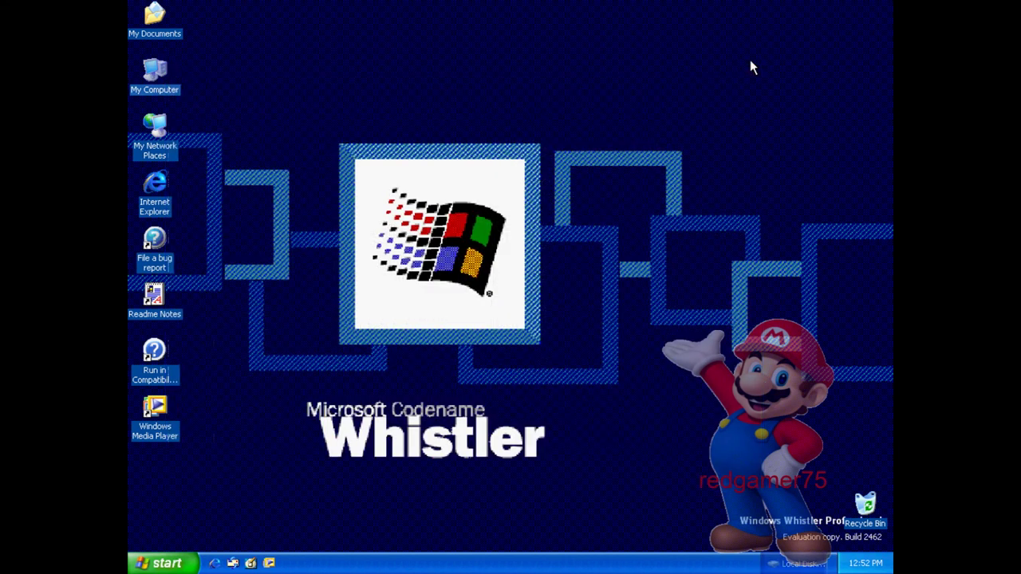